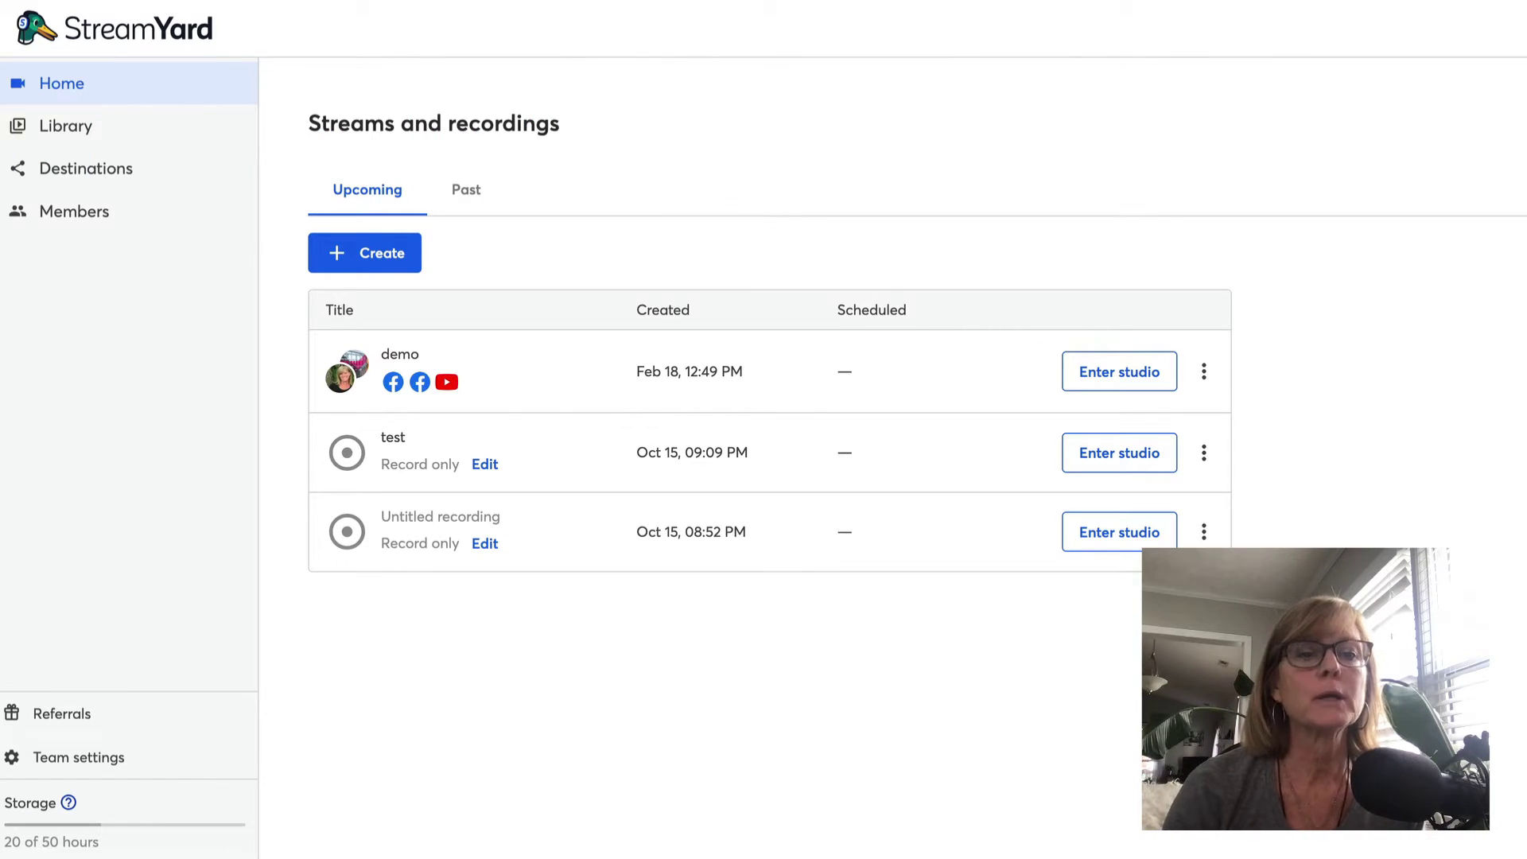
Create a new studio recording titled "Live demo".
{"action": "left_click", "coordinate": [370, 250]}
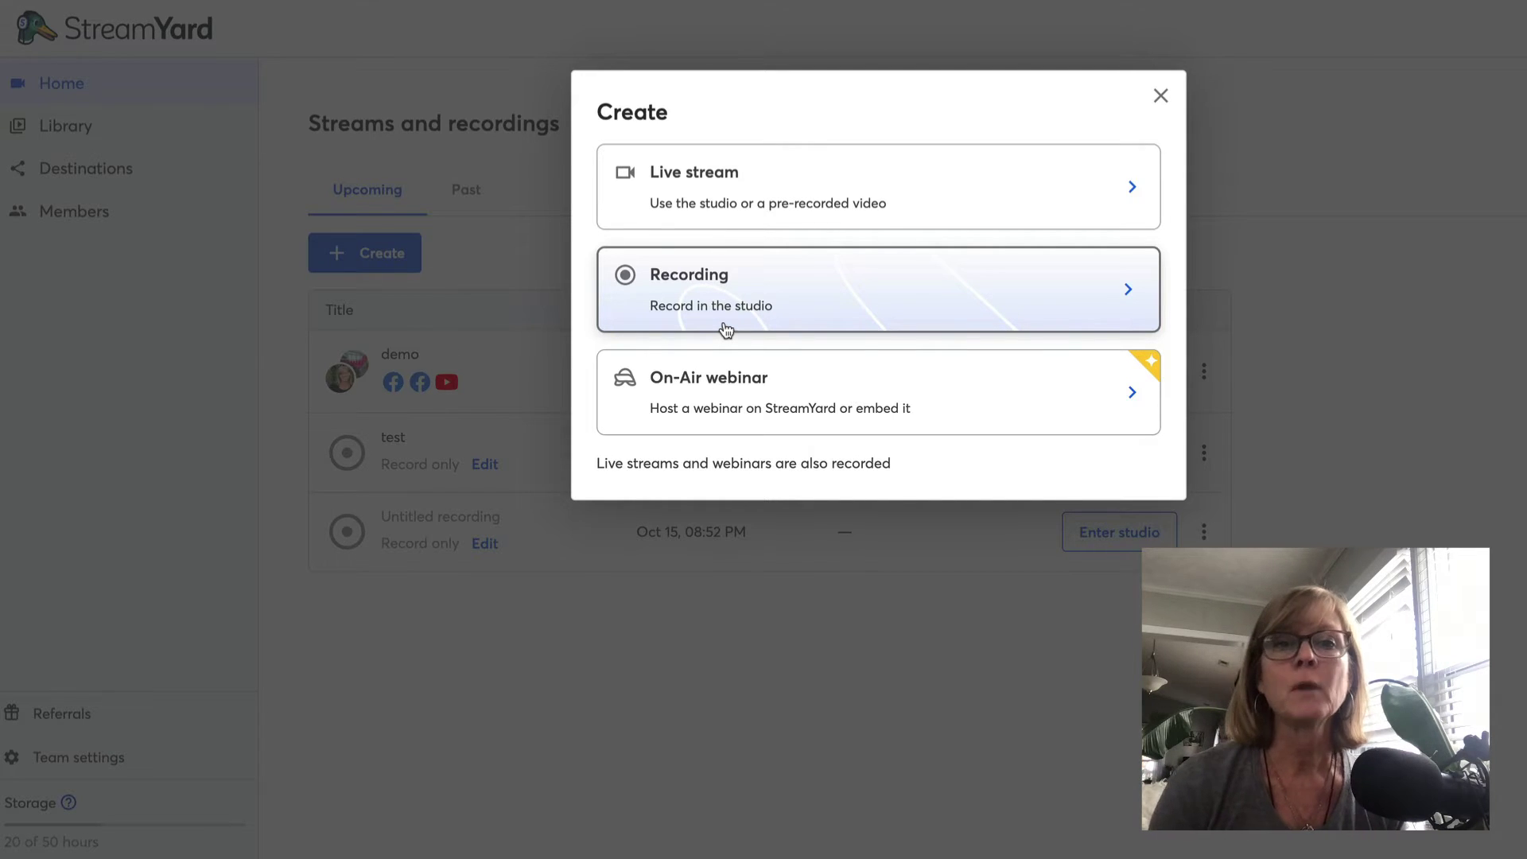
{"action": "left_click", "coordinate": [733, 300]}
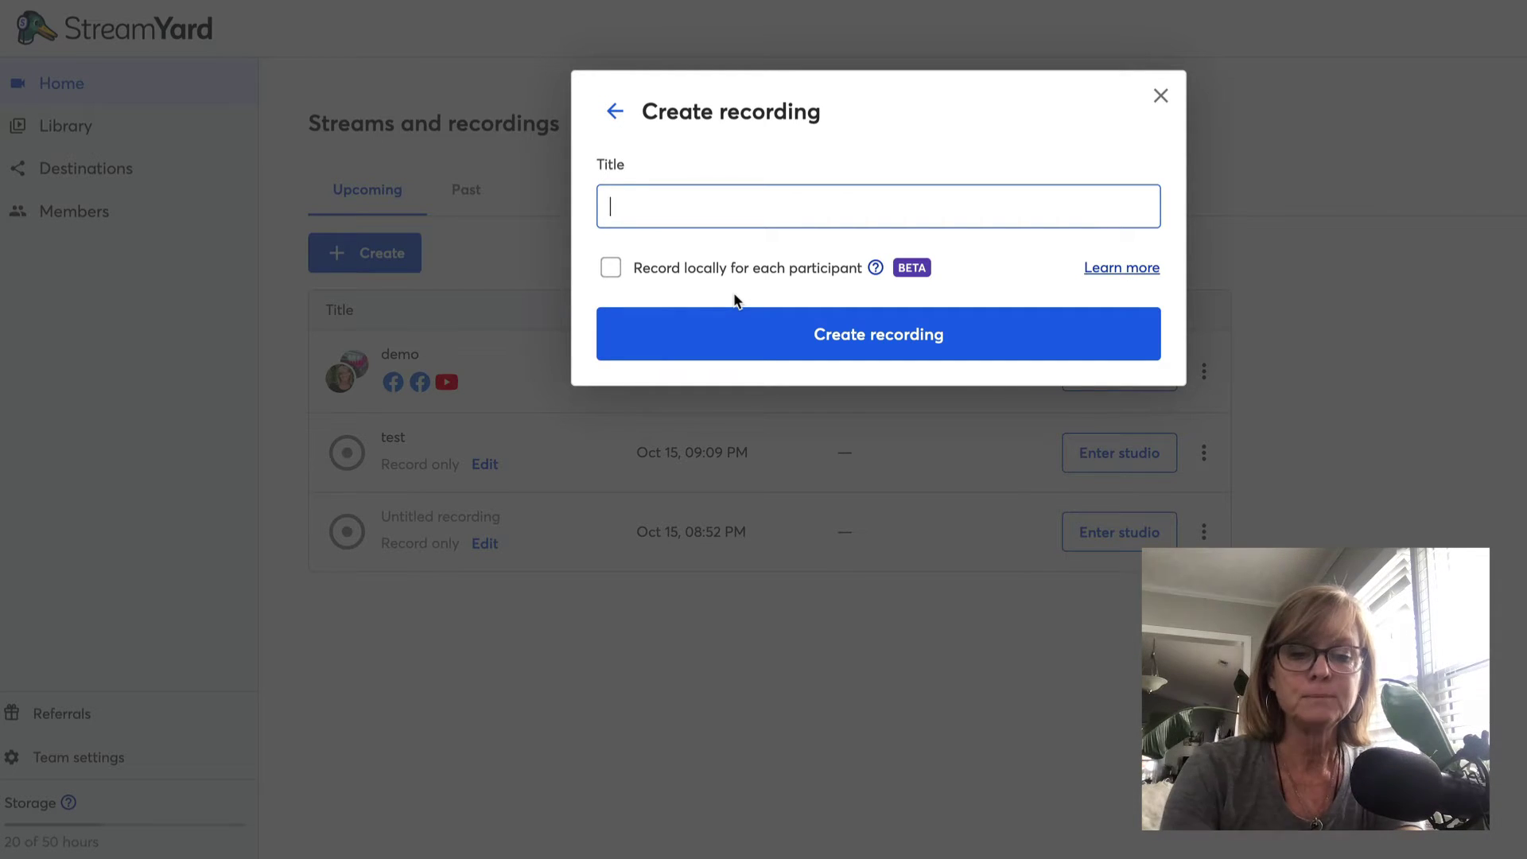
{"action": "type", "text": "Live d"}
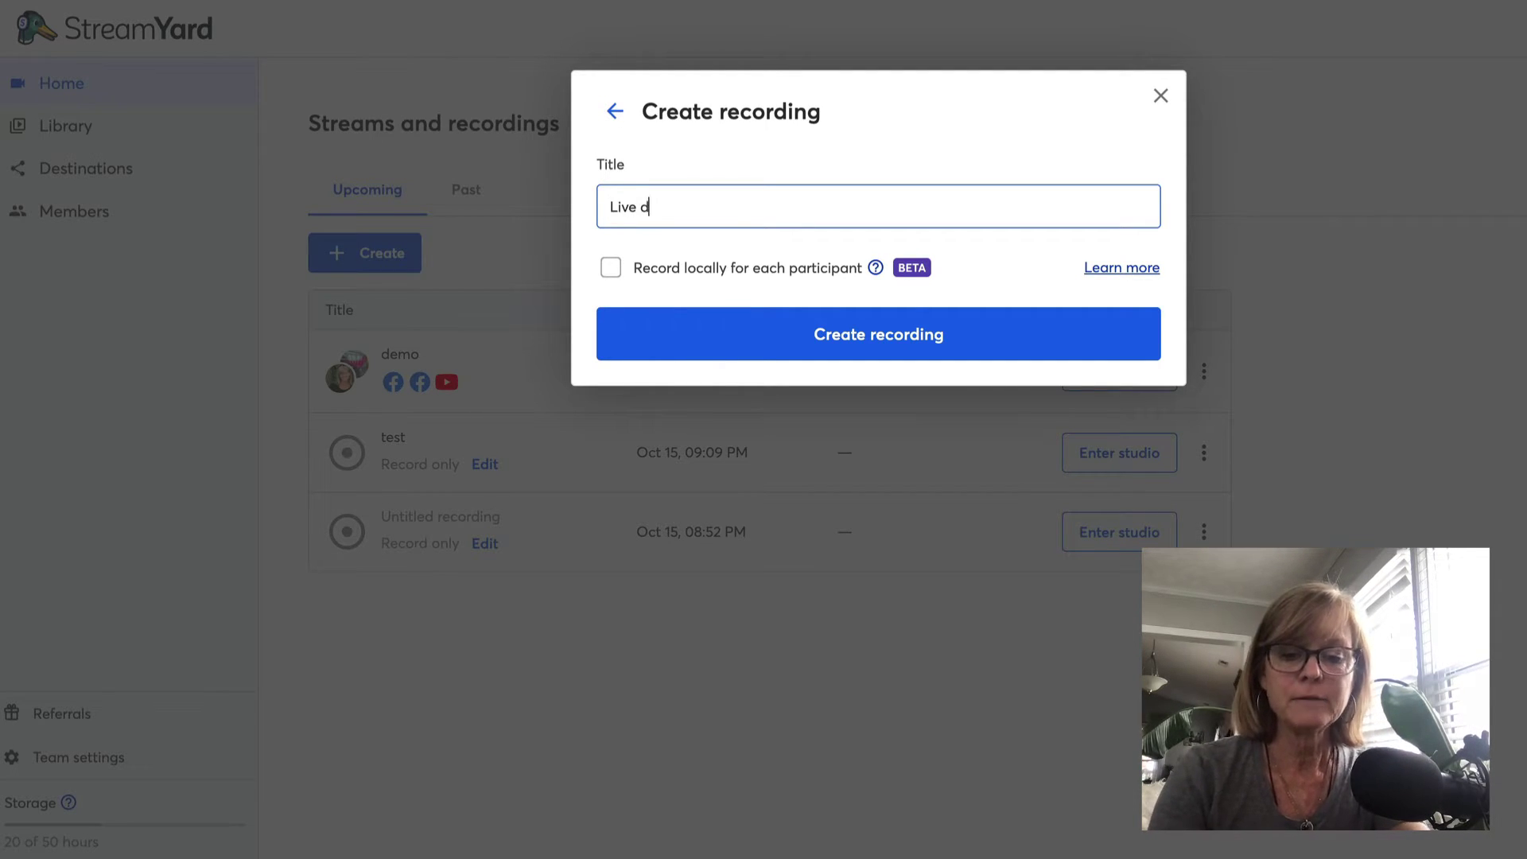
{"action": "type", "text": "emo"}
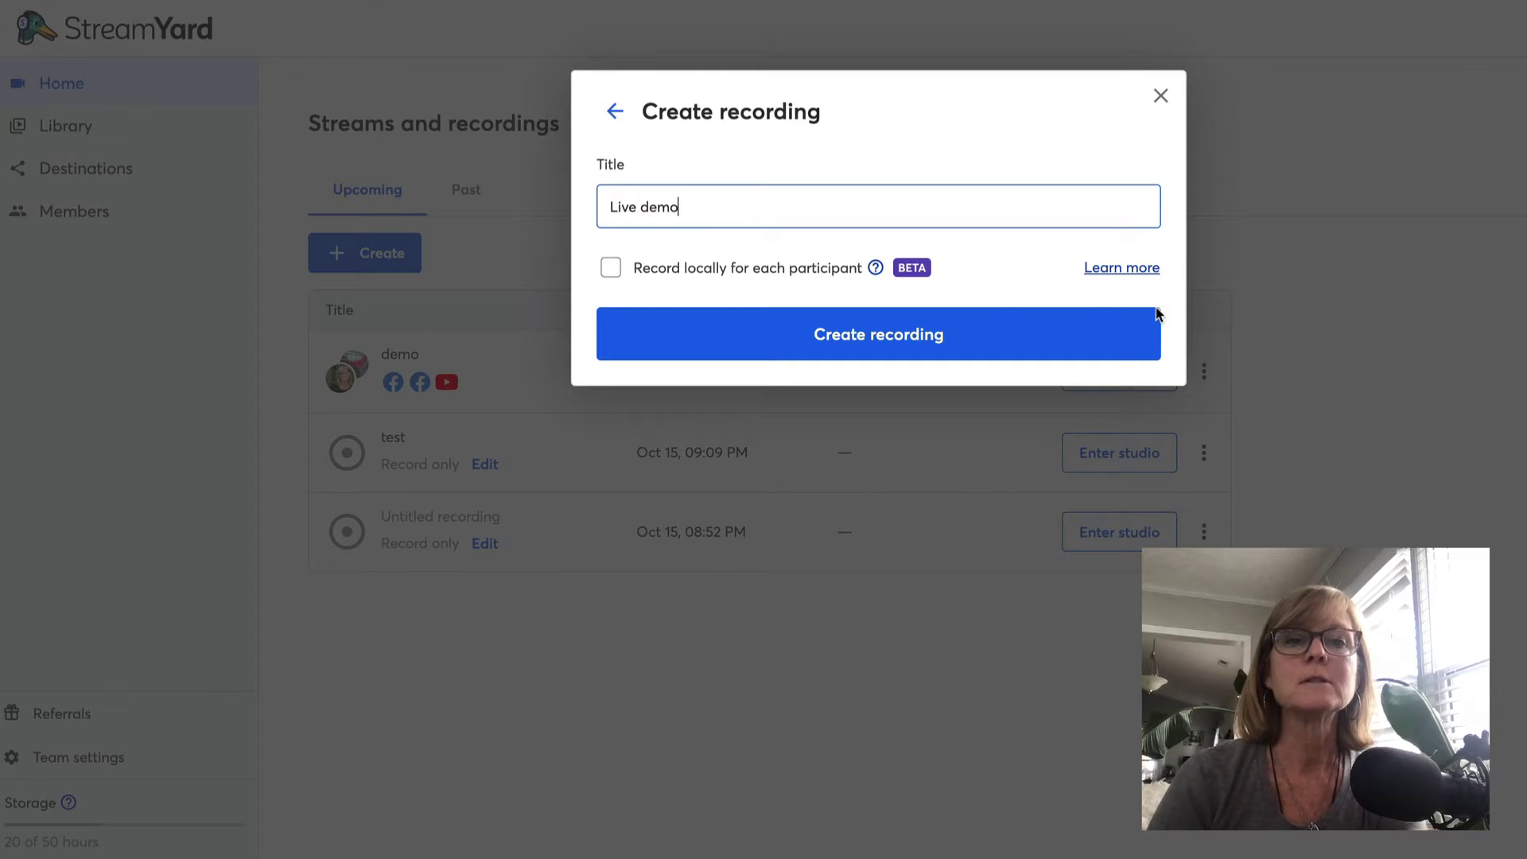
{"action": "left_click", "coordinate": [895, 344]}
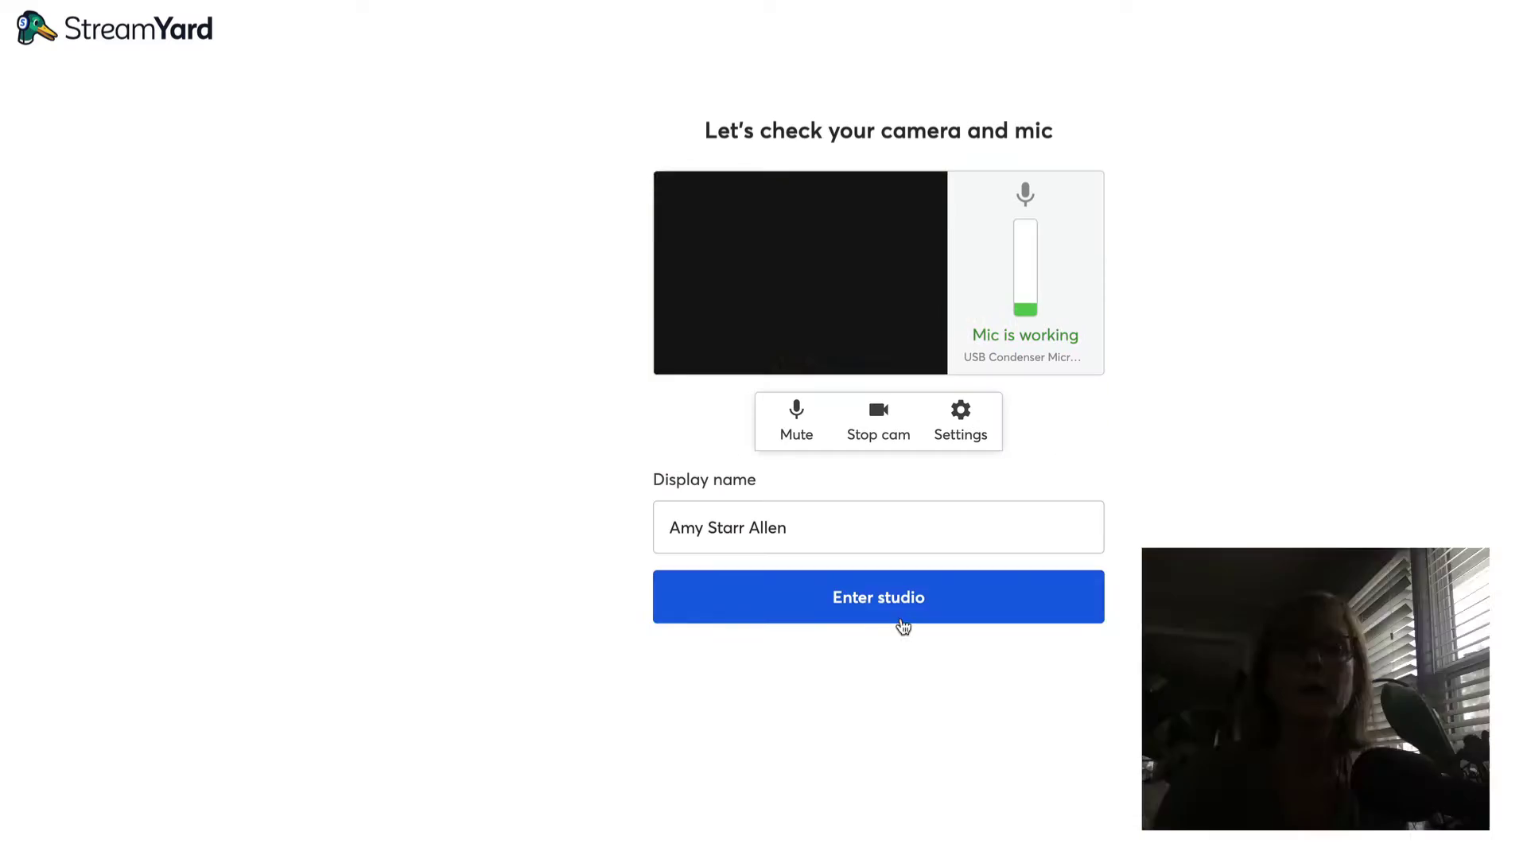
Enter the studio and add the host's camera to the stage.
{"action": "left_click", "coordinate": [876, 603]}
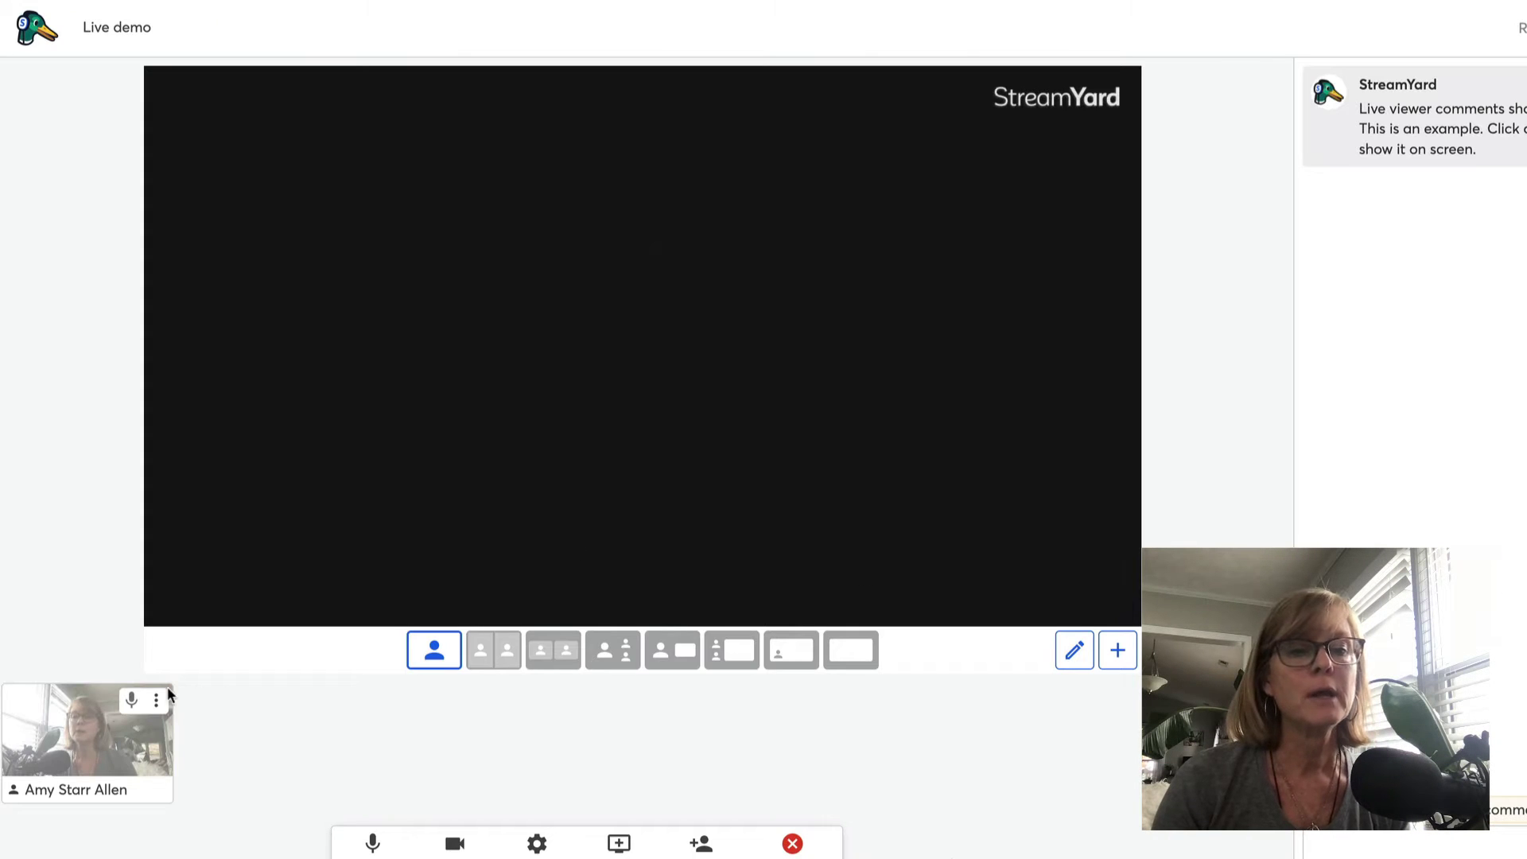
{"action": "mouse_move", "coordinate": [75, 748]}
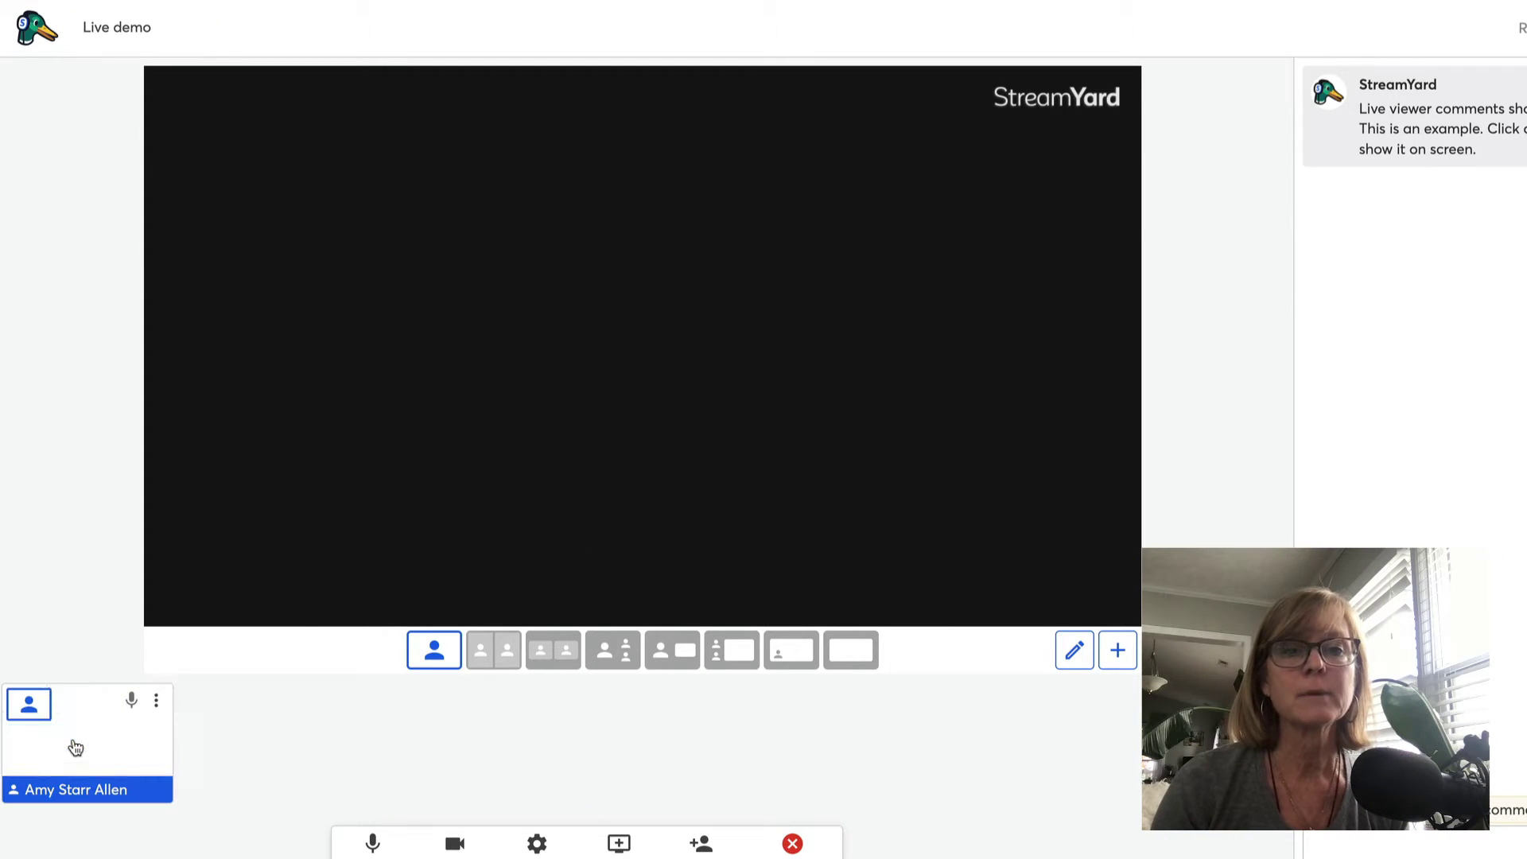
{"action": "left_click", "coordinate": [76, 745]}
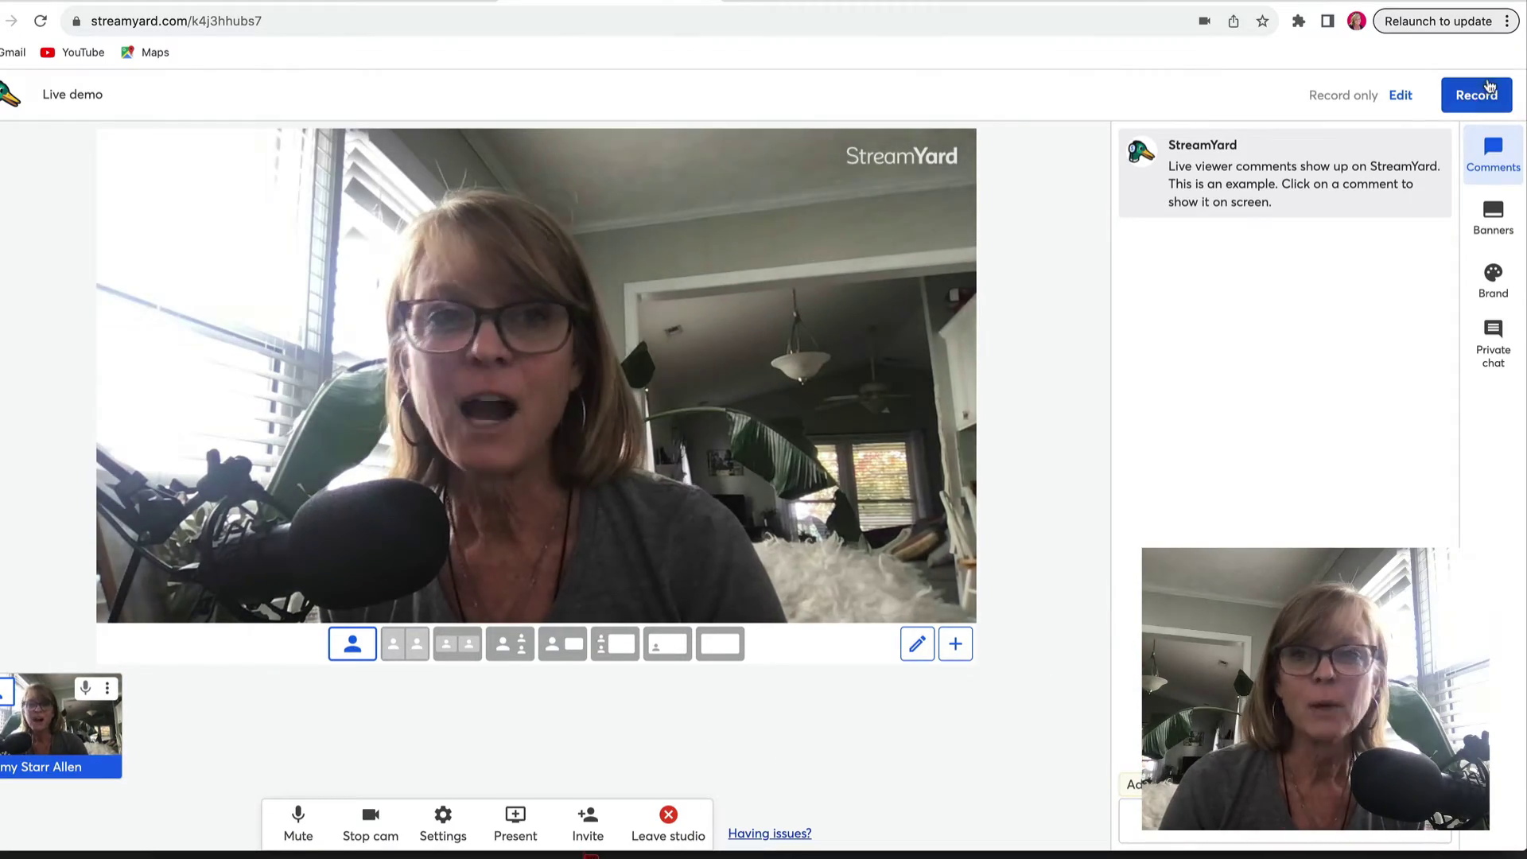
Start recording in the studio, pause the recording briefly and resume it.
{"action": "left_click", "coordinate": [1472, 96]}
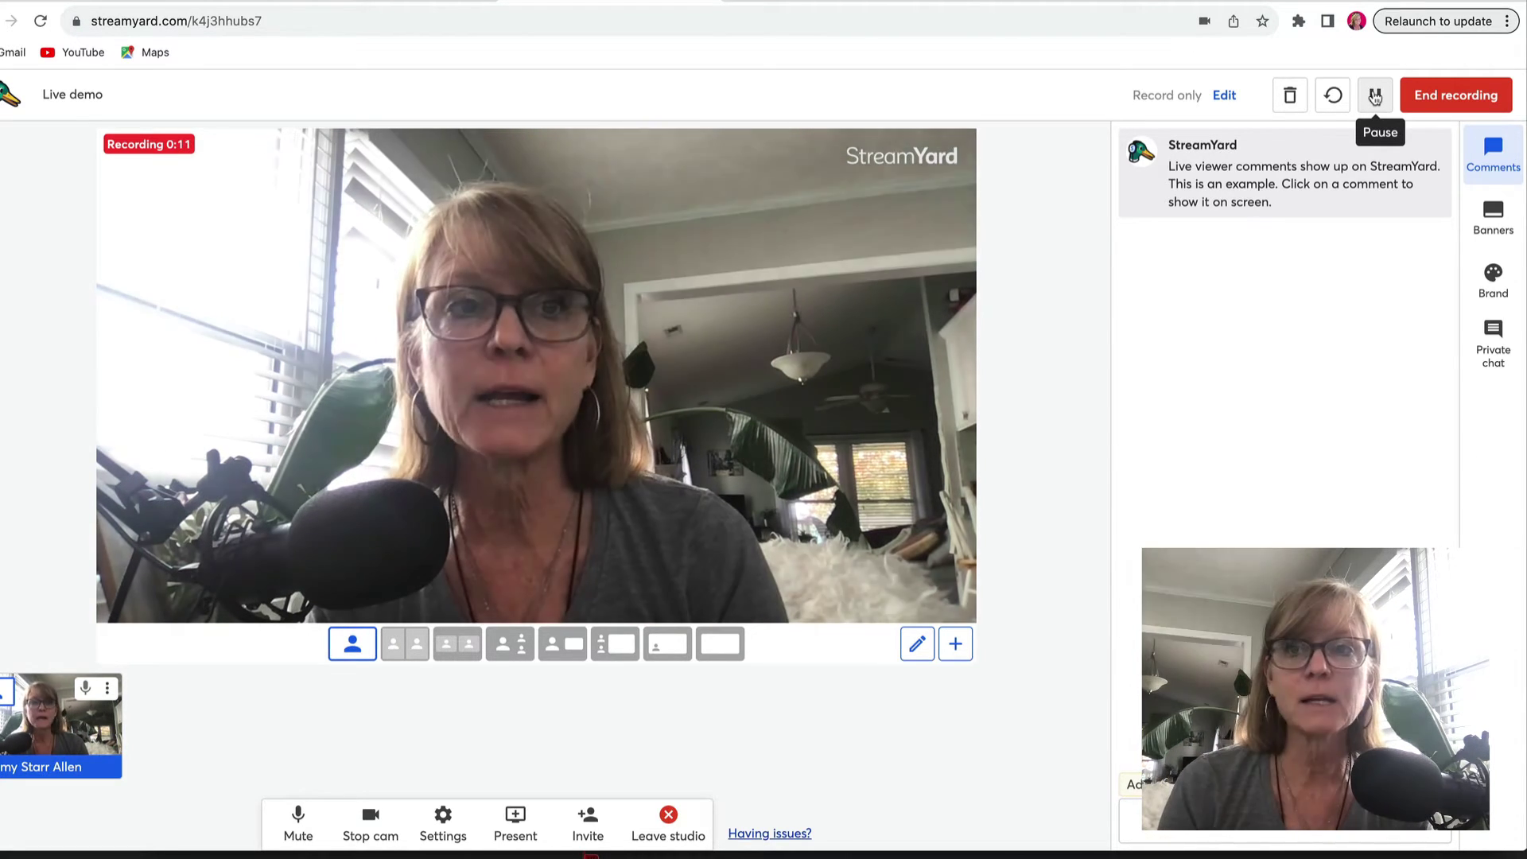
{"action": "left_click", "coordinate": [1375, 96]}
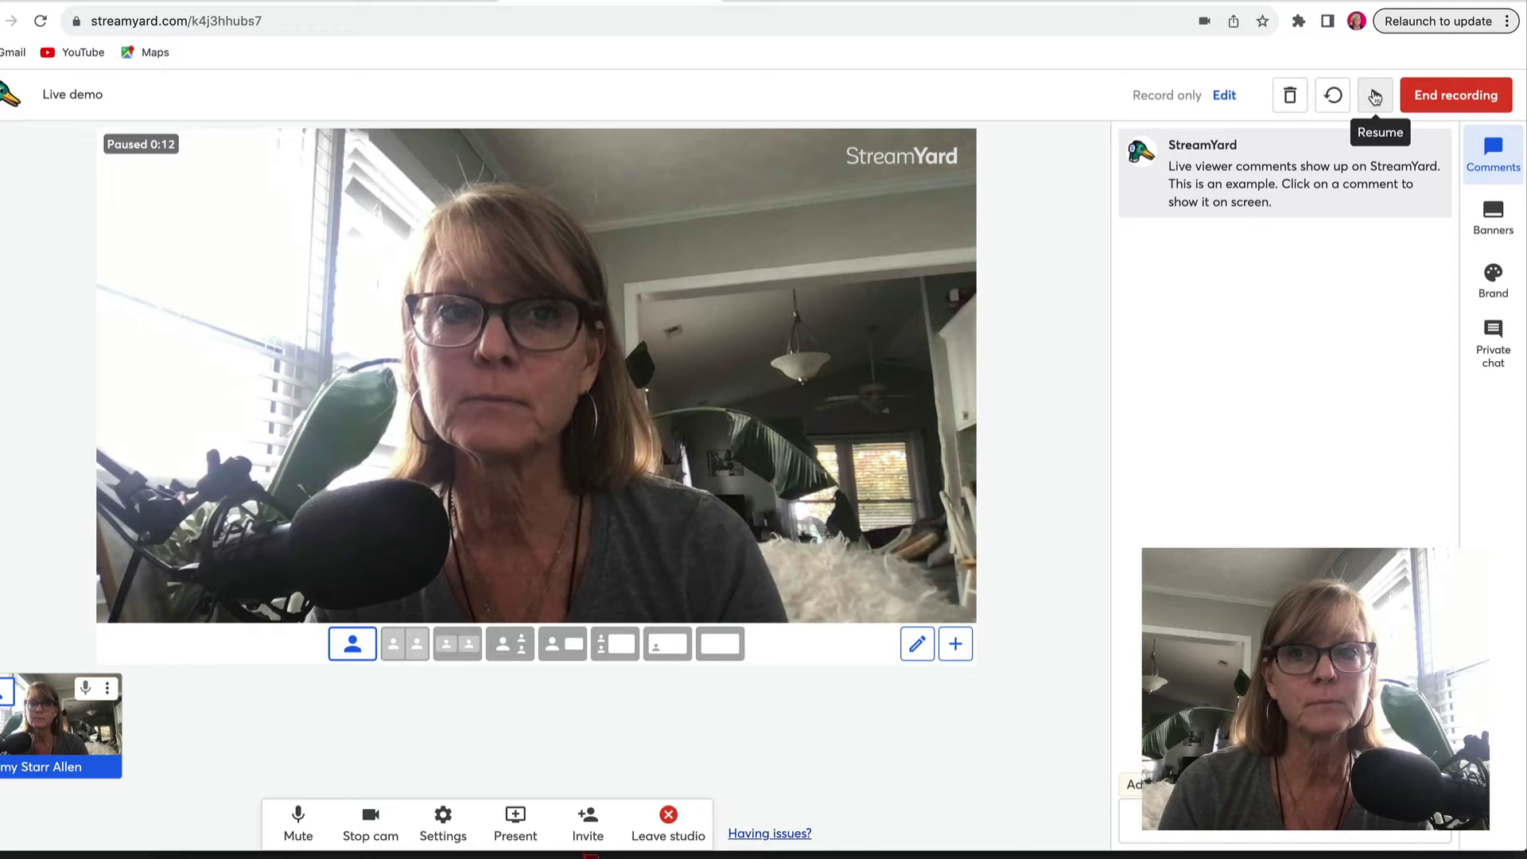
{"action": "left_click", "coordinate": [1375, 97]}
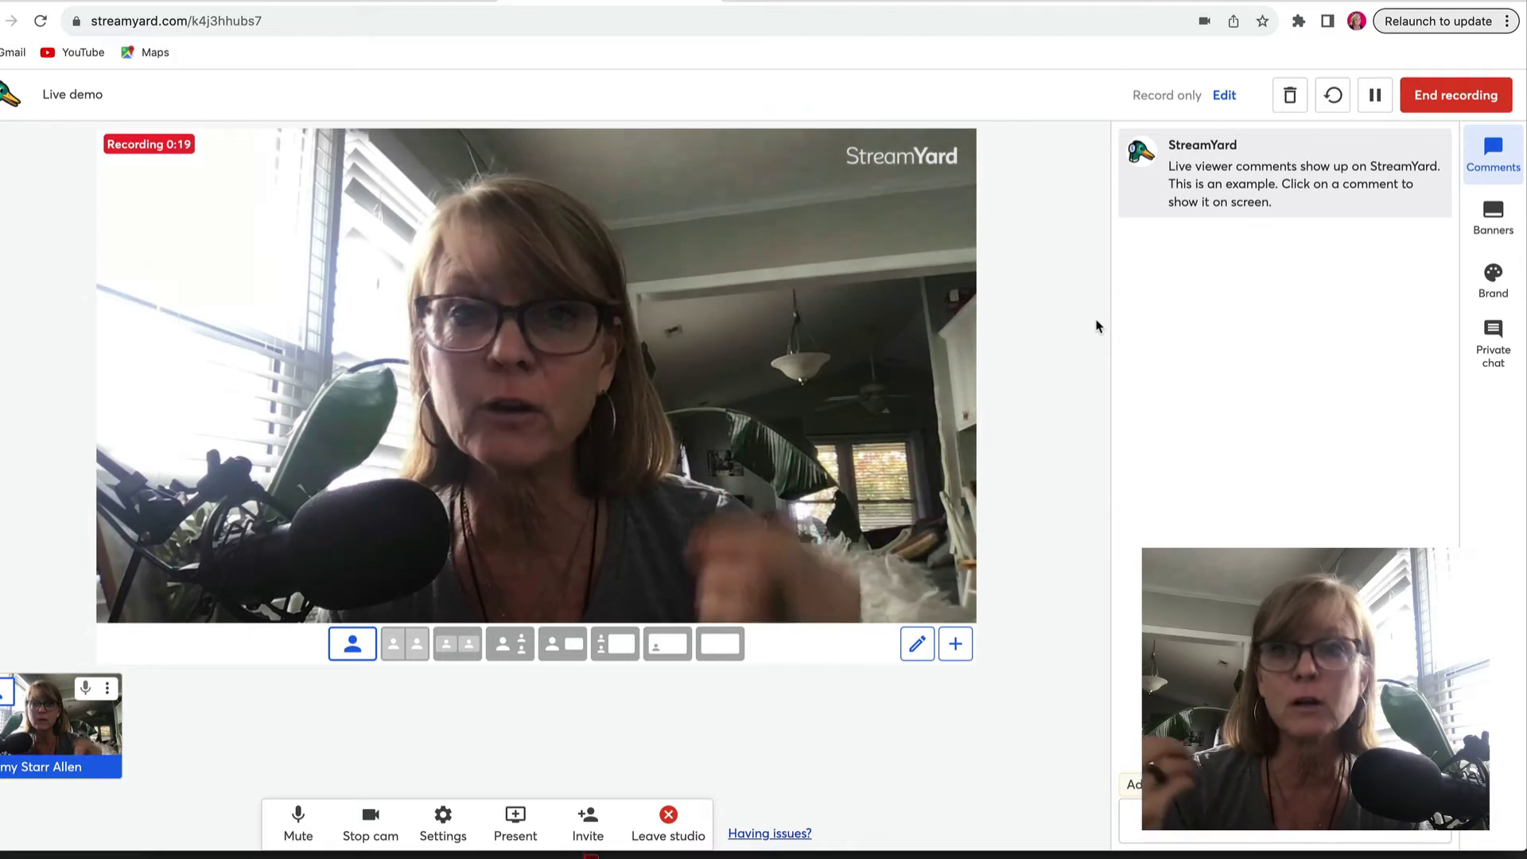
{"action": "mouse_move", "coordinate": [1185, 146]}
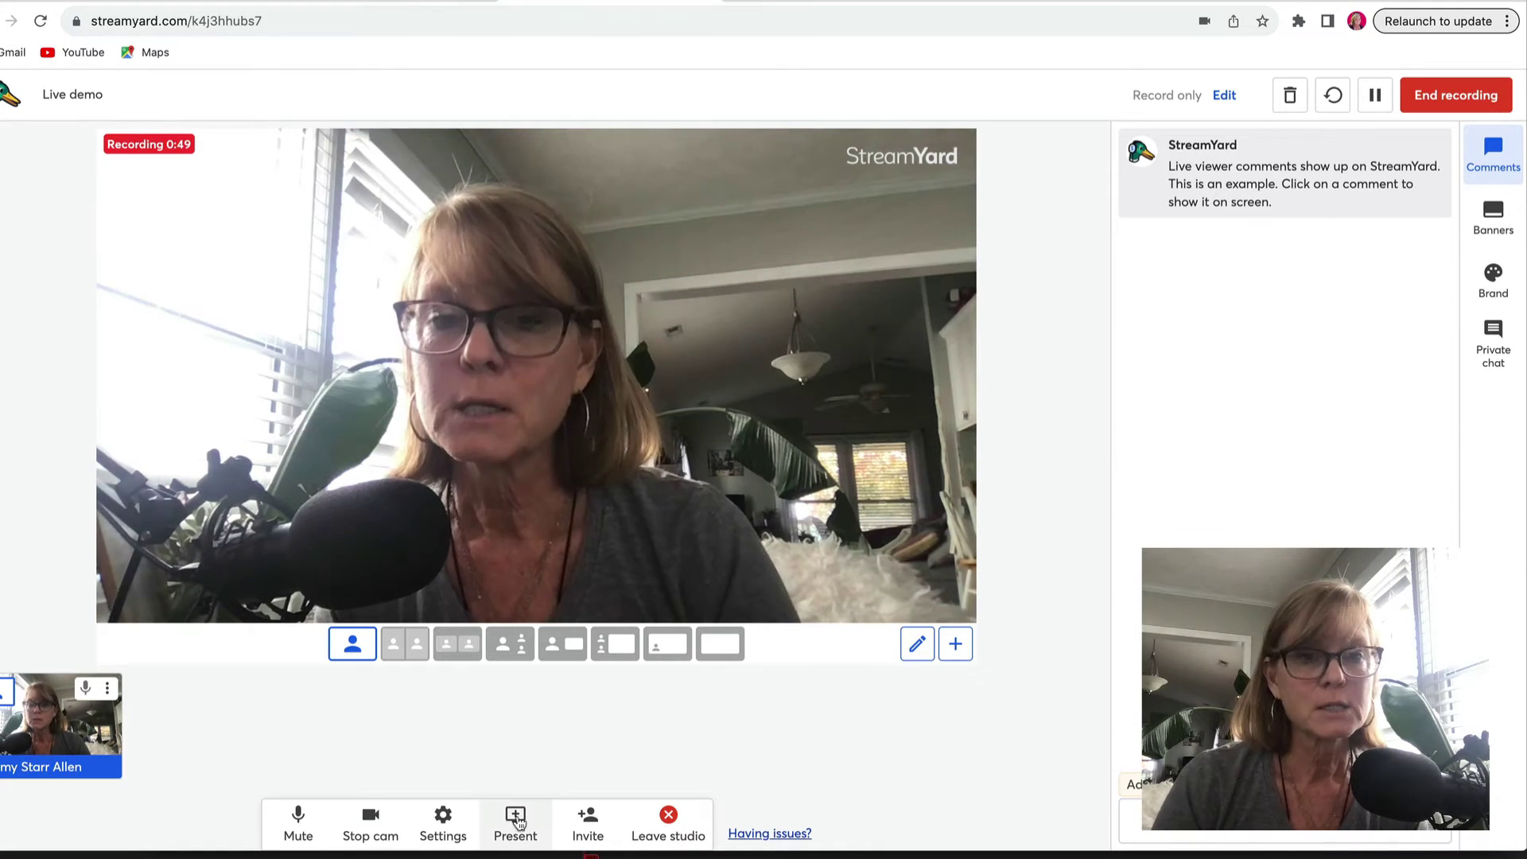
Share the Chrome tab with the host's personal website, including tab audio, and return to the studio tab.
{"action": "left_click", "coordinate": [516, 822]}
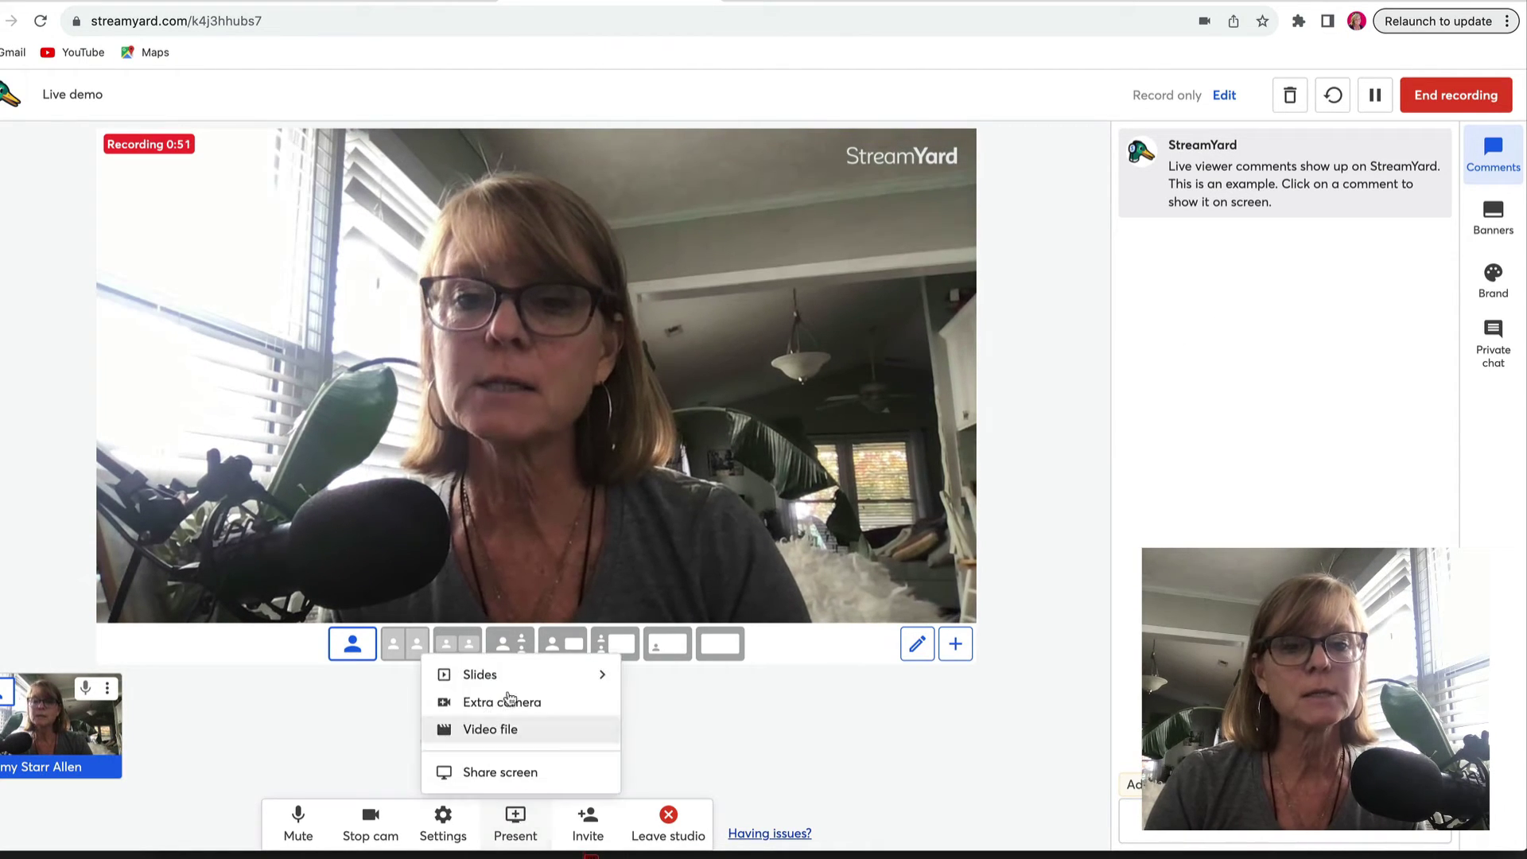
{"action": "left_click", "coordinate": [513, 771]}
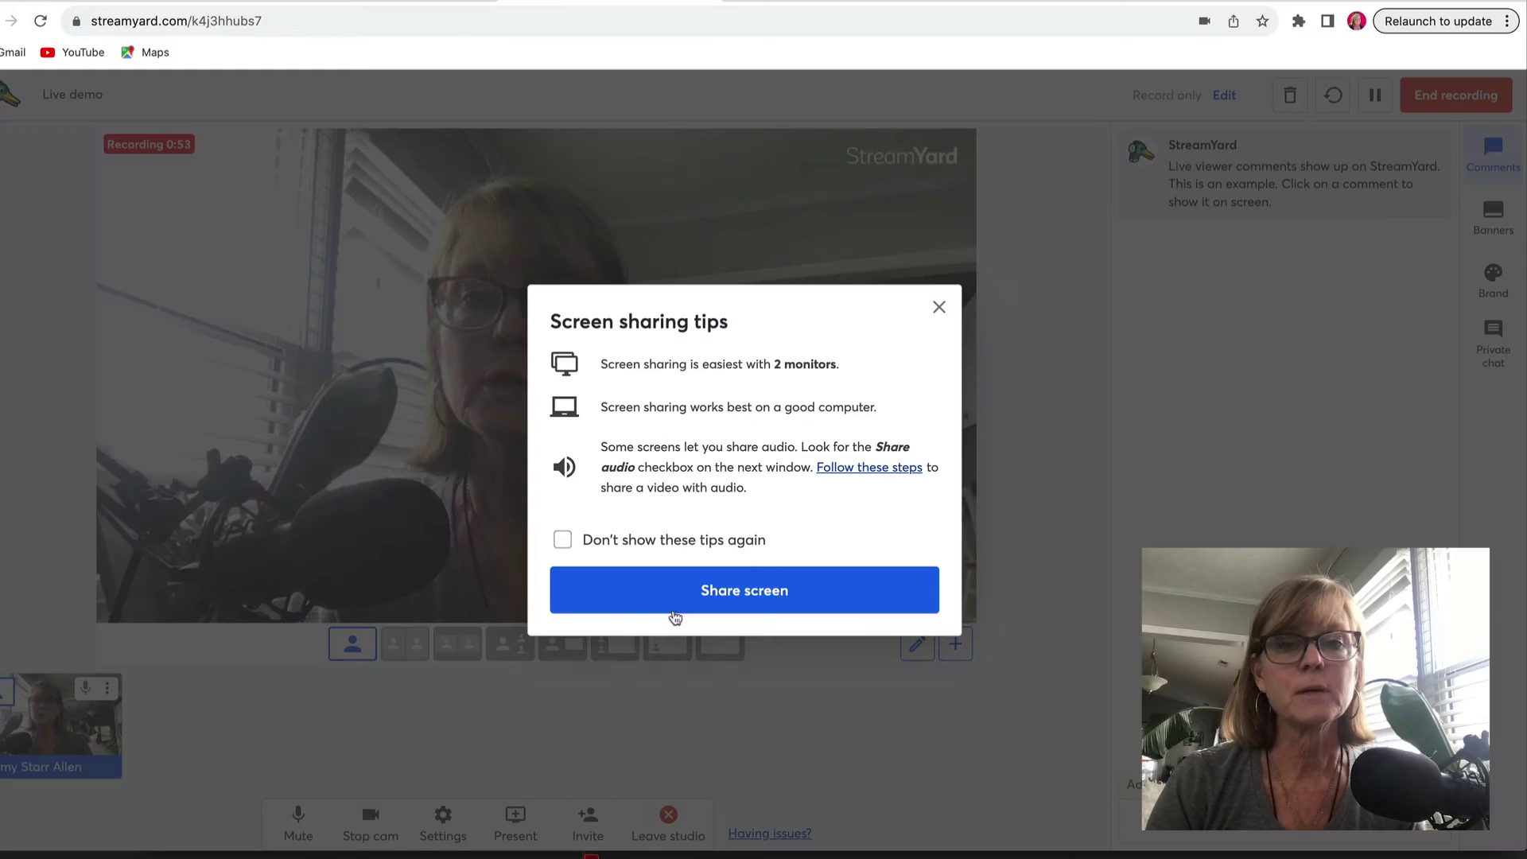
{"action": "left_click", "coordinate": [718, 590]}
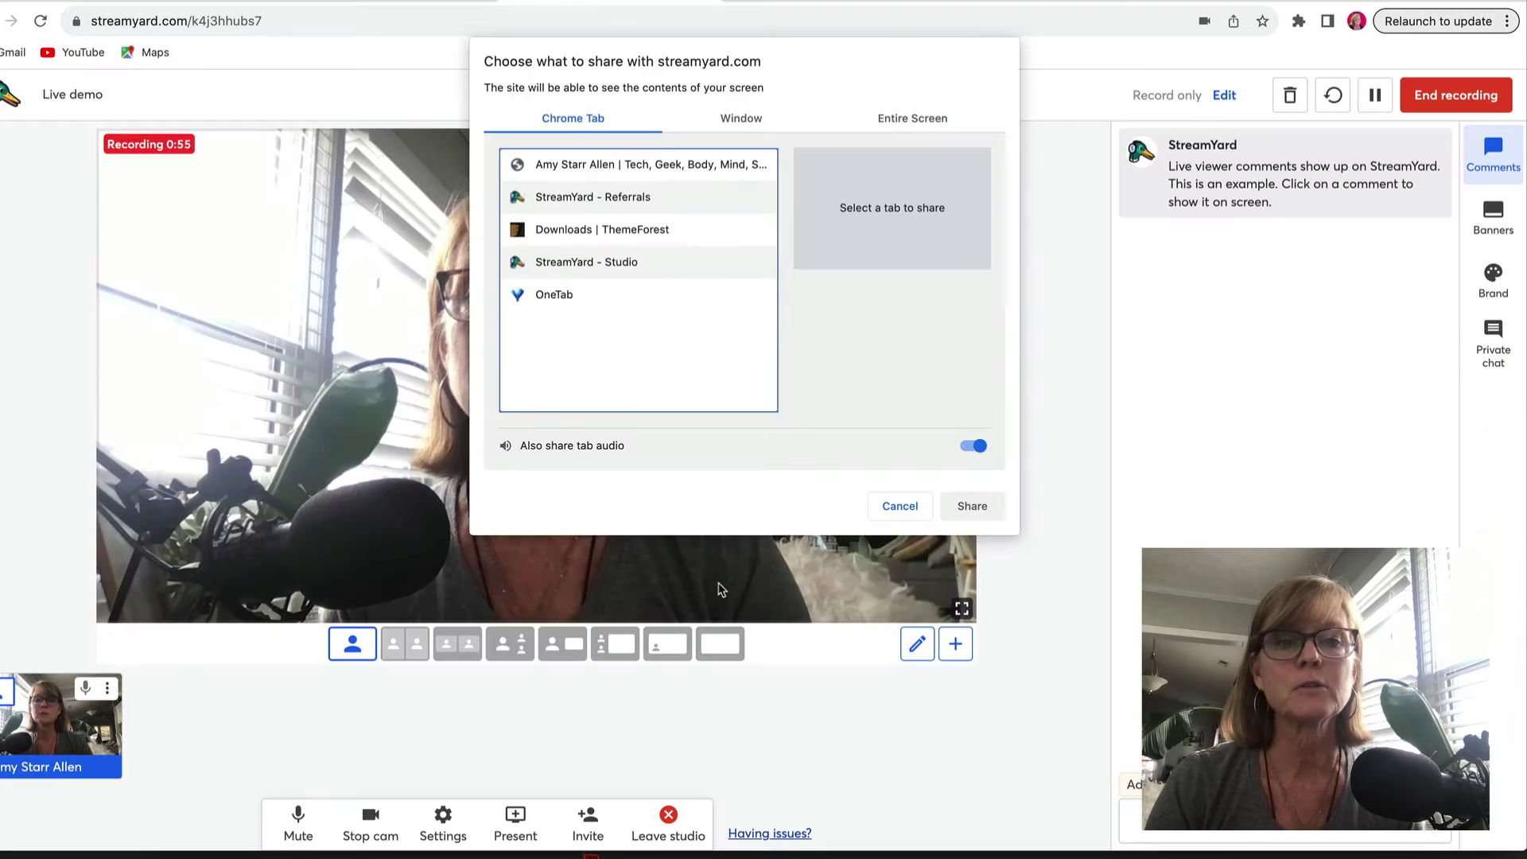
{"action": "left_click", "coordinate": [616, 163]}
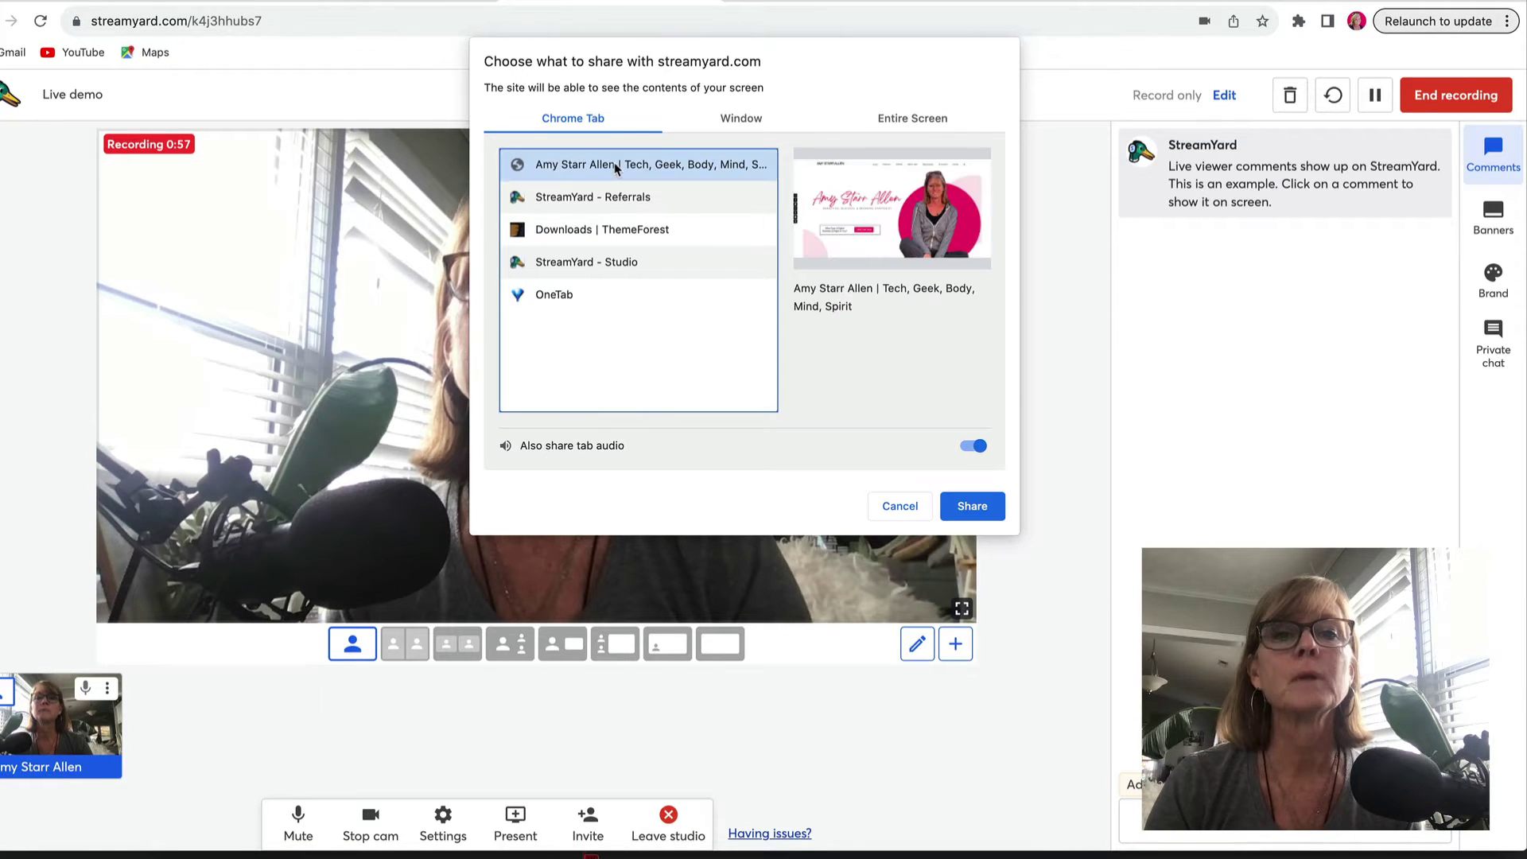
{"action": "left_click", "coordinate": [972, 506]}
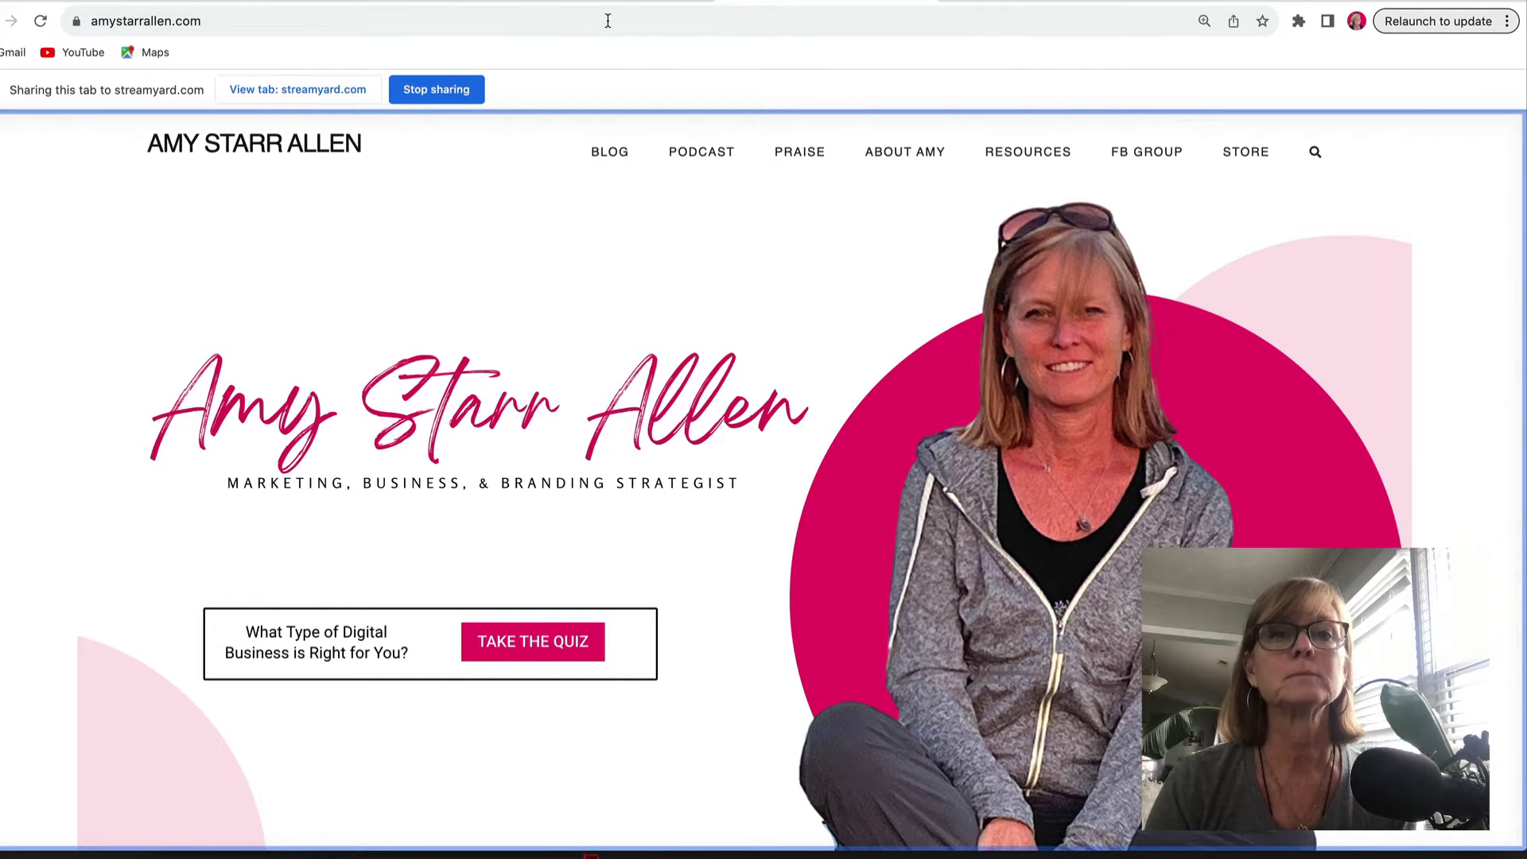
{"action": "left_click", "coordinate": [628, 2]}
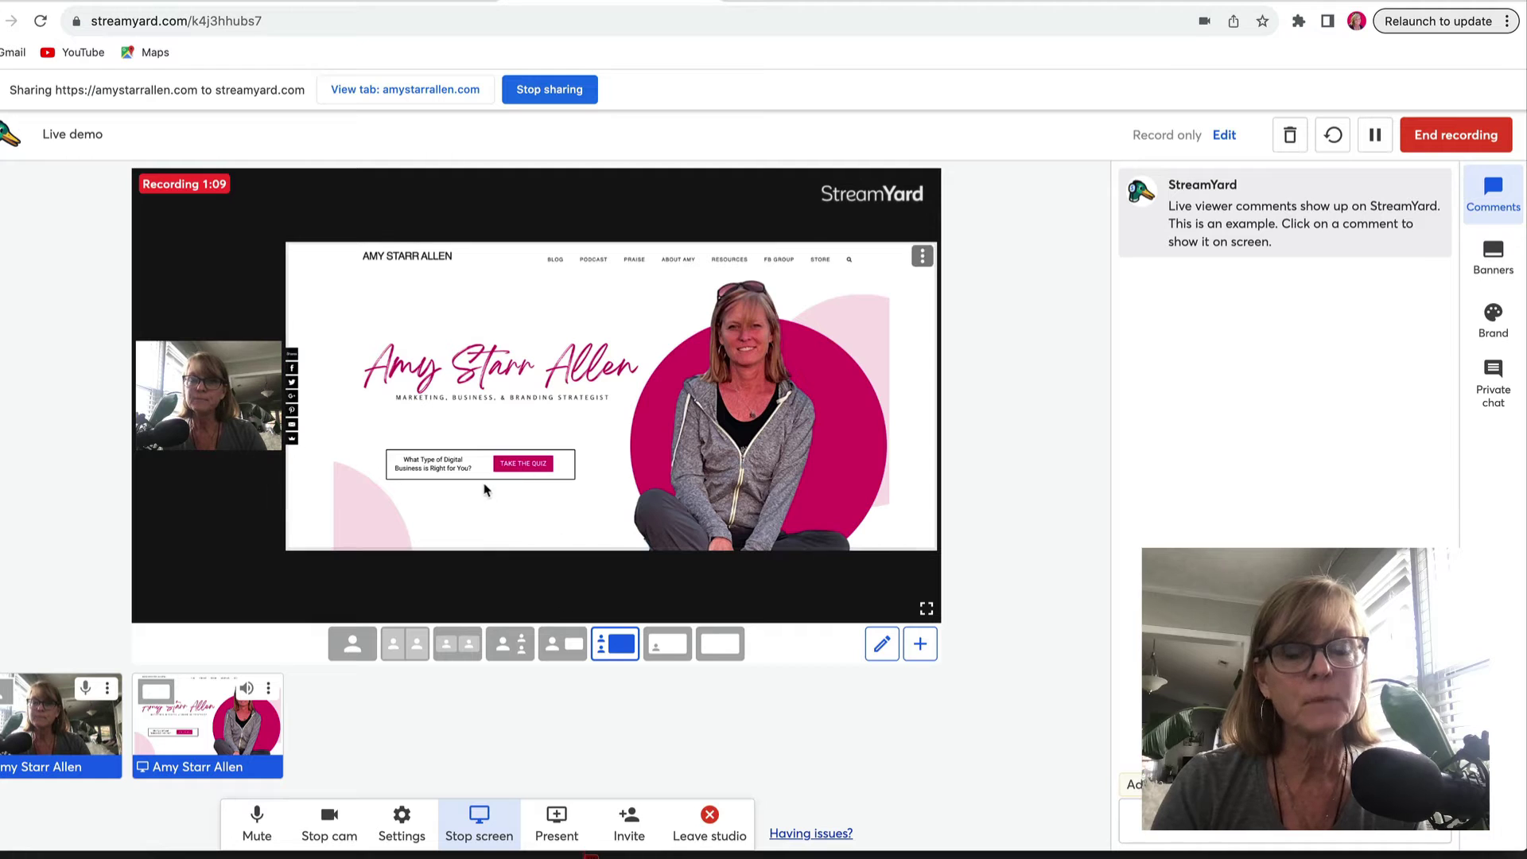
Switch the stage to the News layout, the Screen layout and the layout with a small camera inset, and stop the screen share.
{"action": "left_click", "coordinate": [566, 659]}
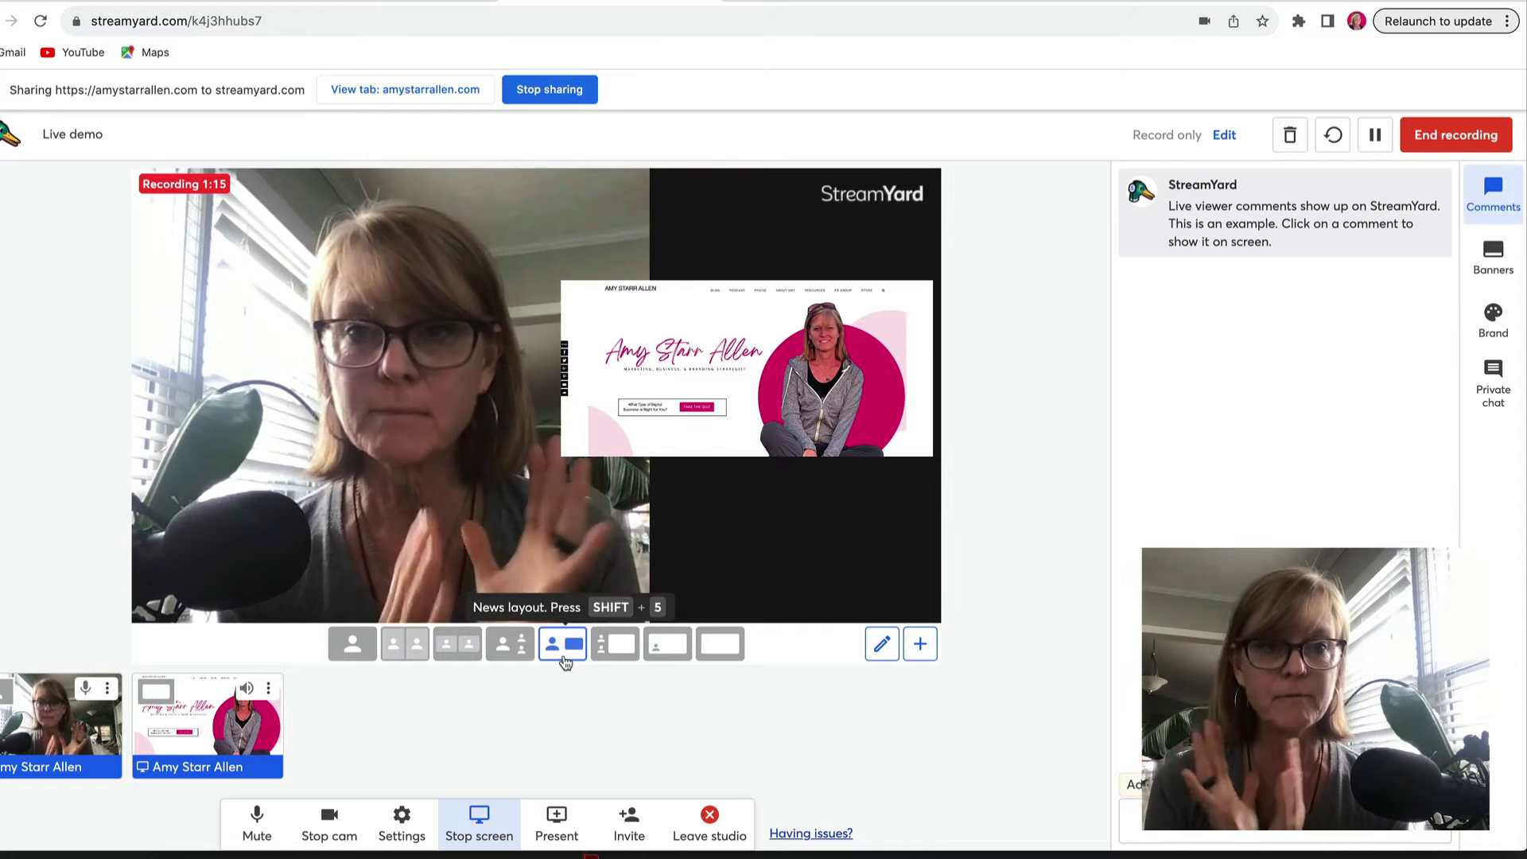
{"action": "left_click", "coordinate": [618, 659]}
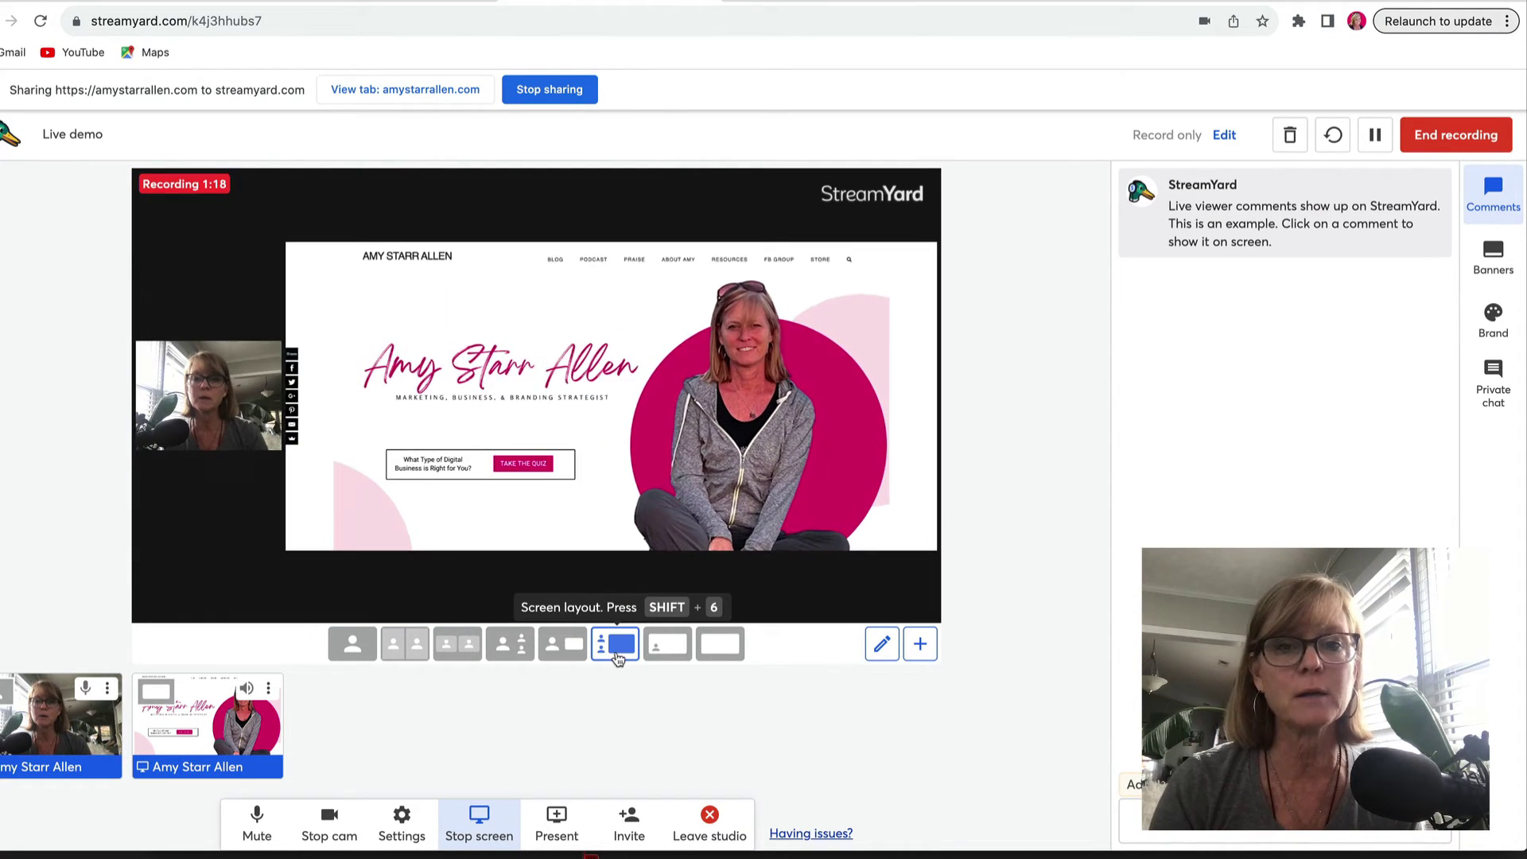
{"action": "left_click", "coordinate": [667, 645]}
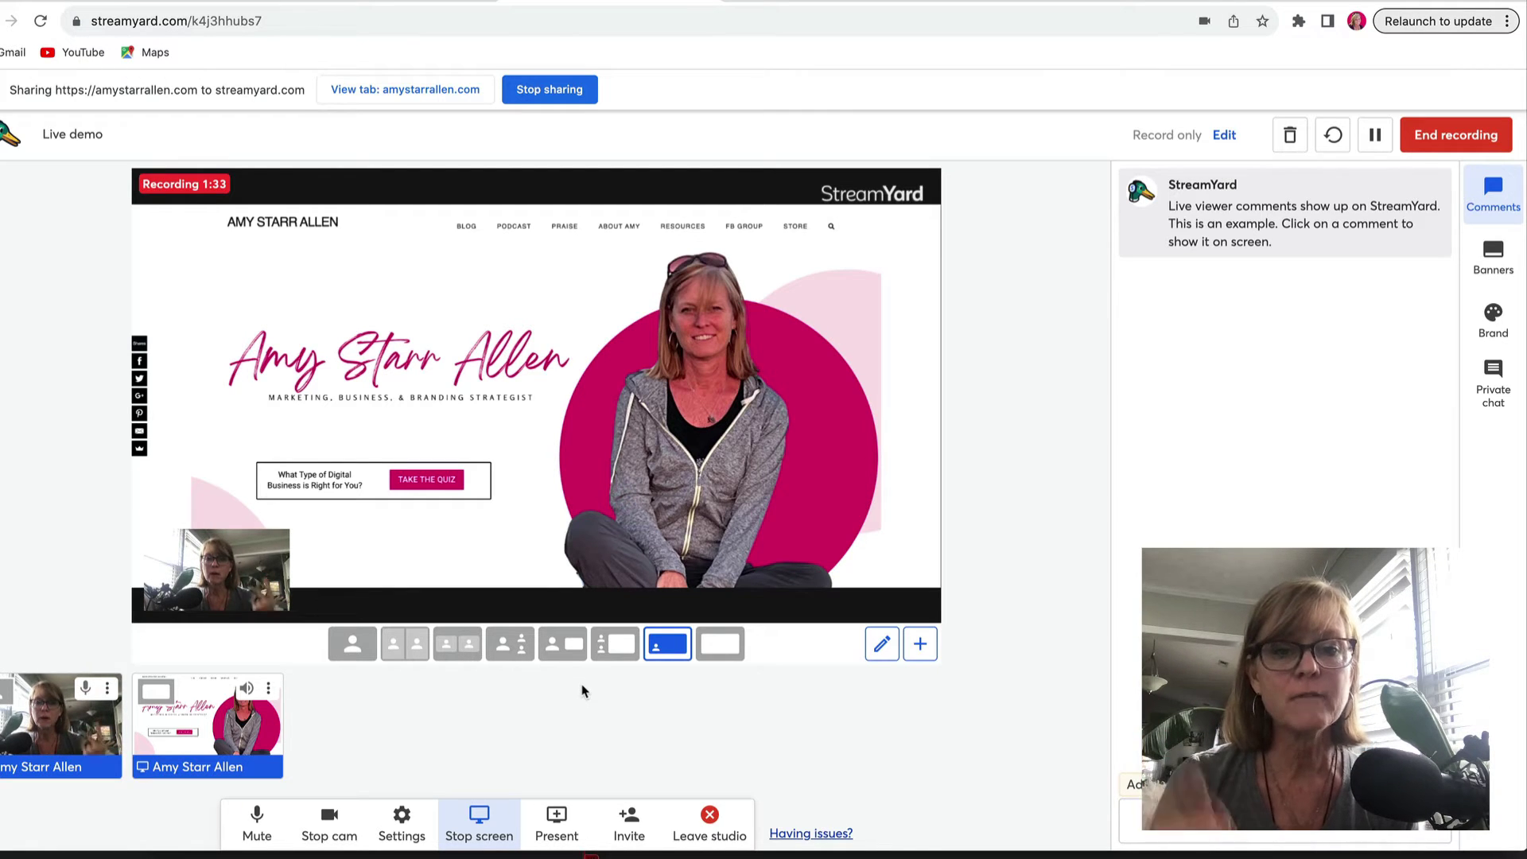
{"action": "left_click", "coordinate": [478, 824]}
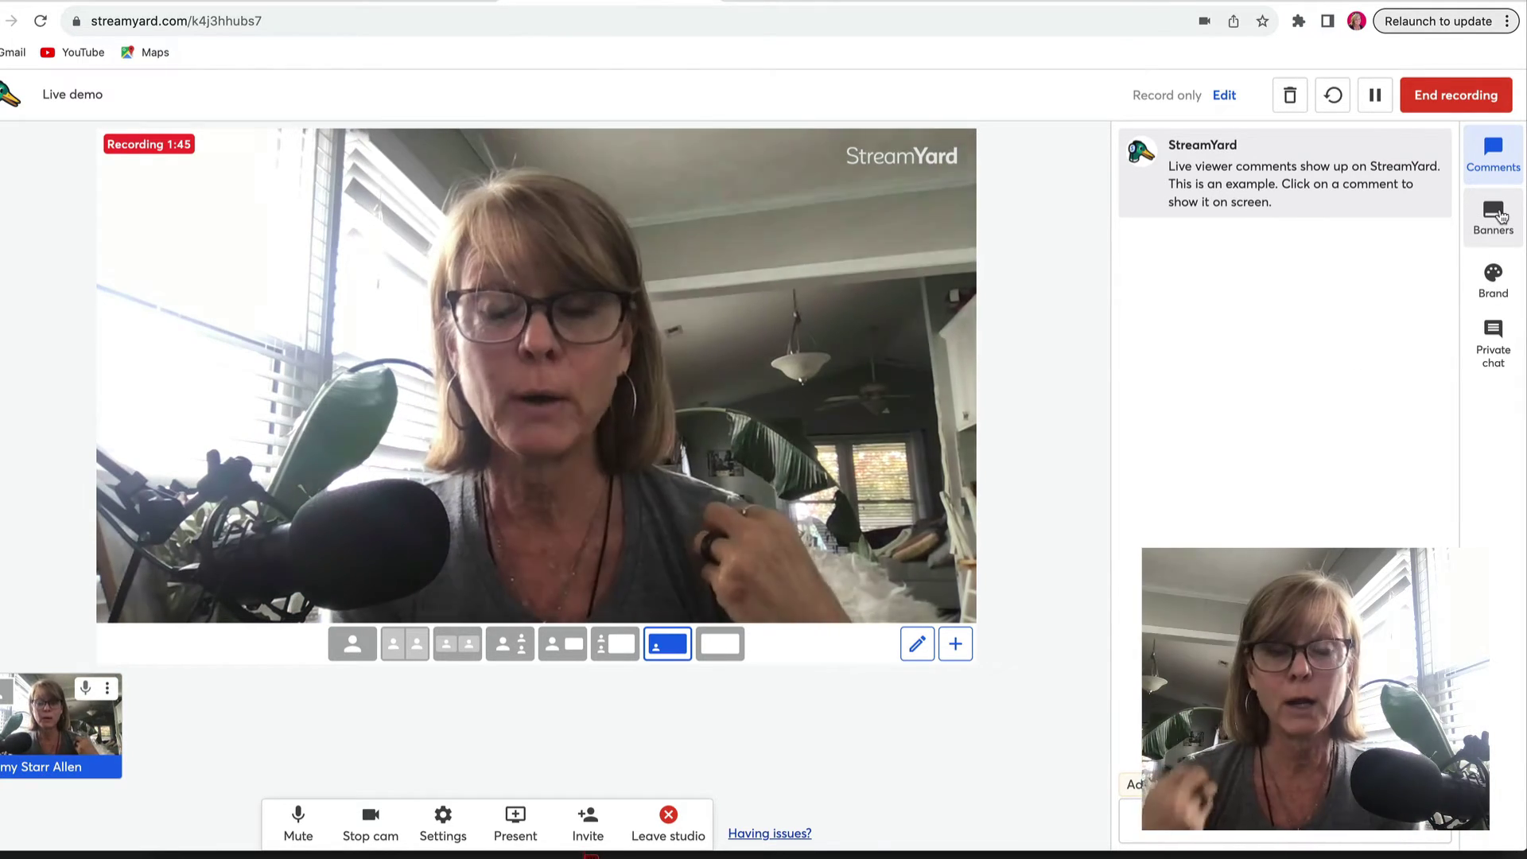
Review the example banners and brand settings, and show the custom signature logo on the stage instead of the StreamYard logo.
{"action": "left_click", "coordinate": [1501, 216]}
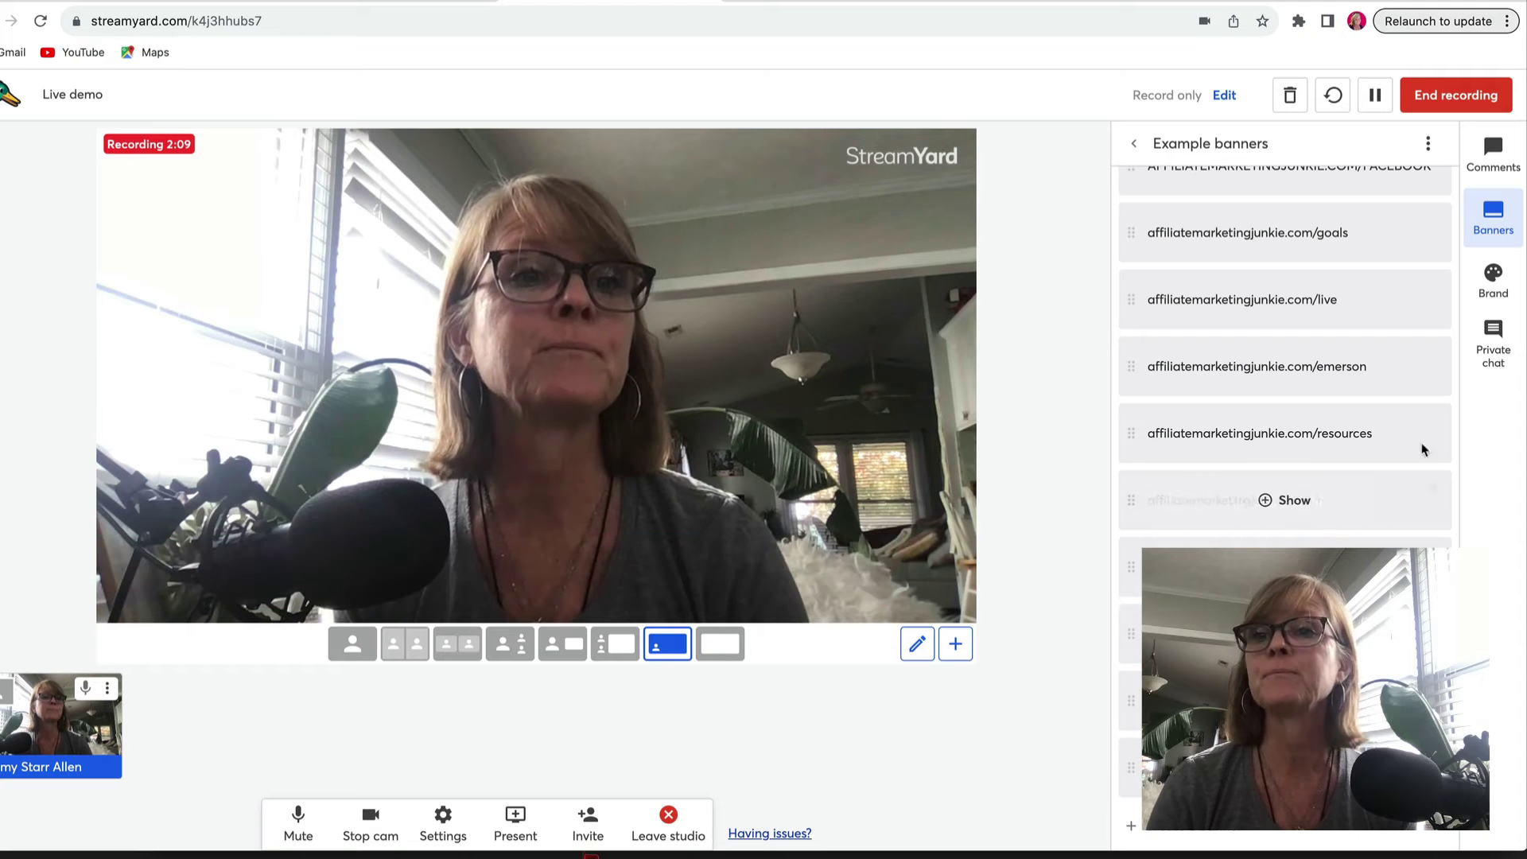
{"action": "left_click", "coordinate": [1492, 280]}
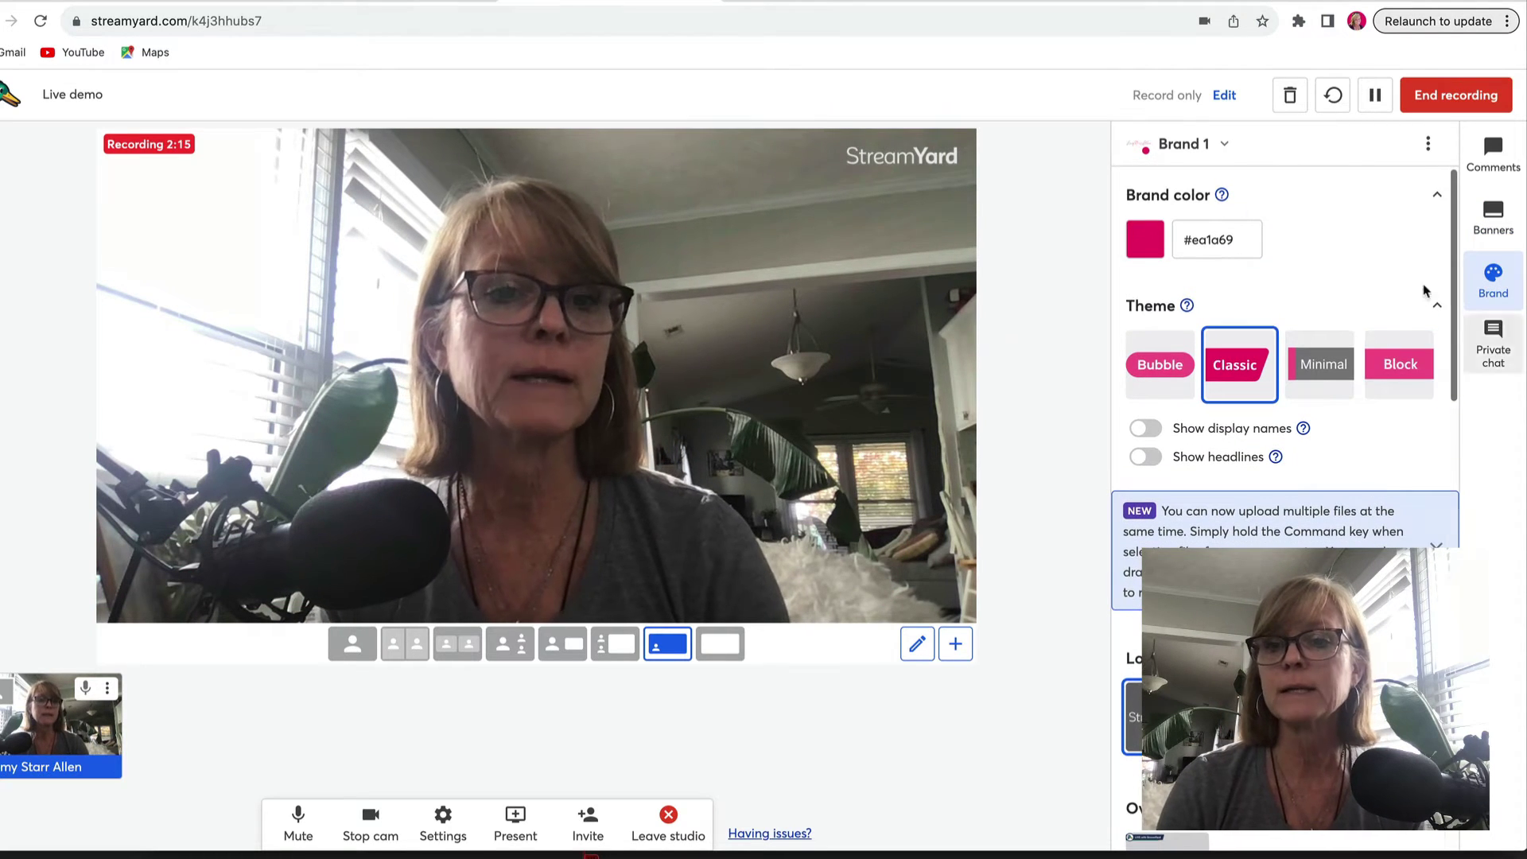
{"action": "scroll", "coordinate": [1360, 364], "scroll_direction": "down", "scroll_amount": 2}
{"action": "scroll", "coordinate": [1362, 367], "scroll_direction": "up", "scroll_amount": 2}
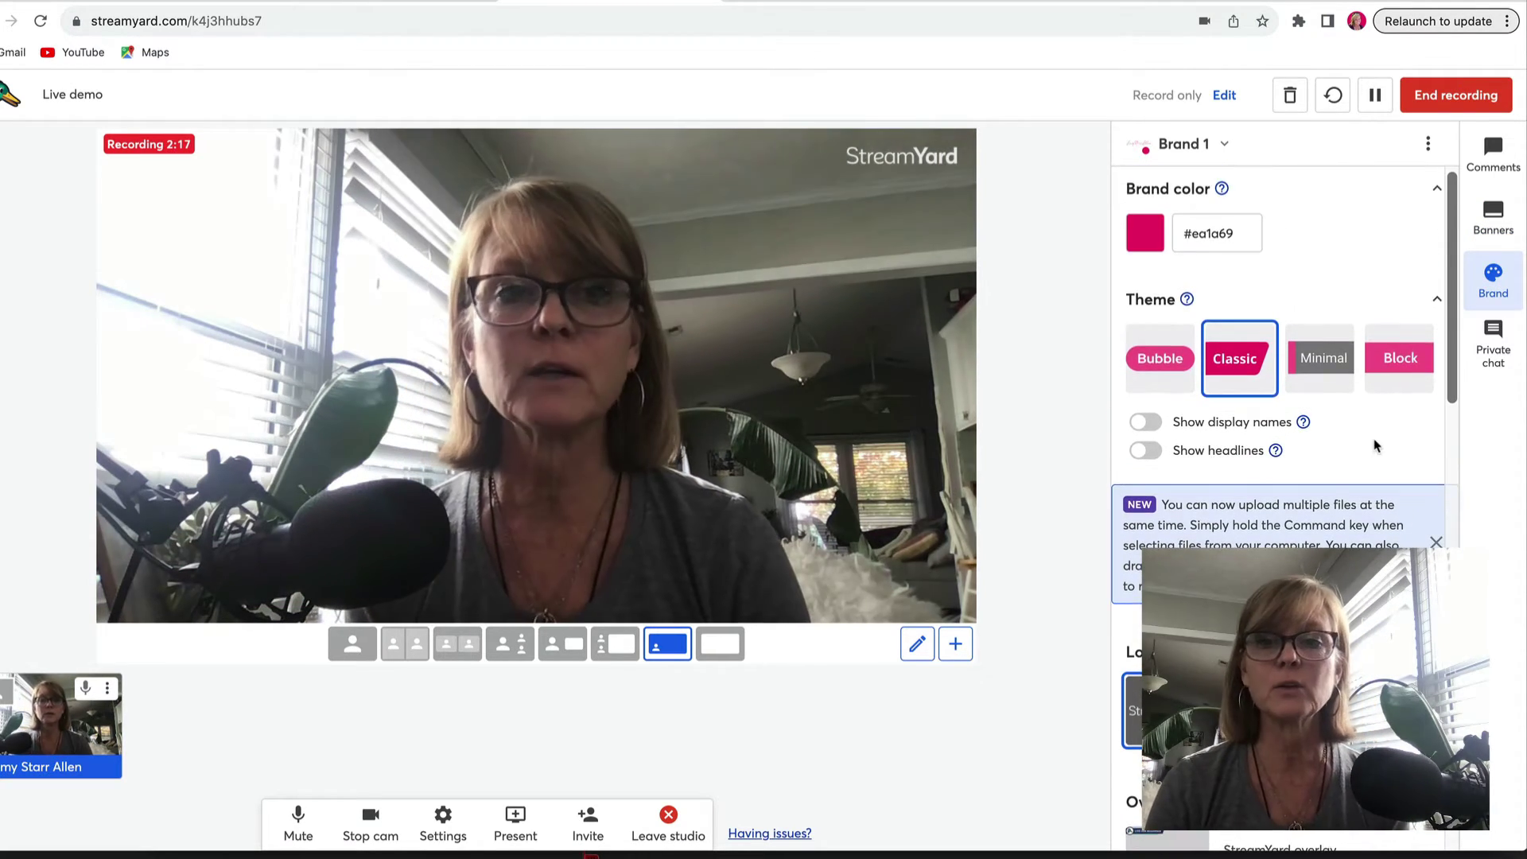
{"action": "scroll", "coordinate": [1373, 437], "scroll_direction": "down", "scroll_amount": 3}
{"action": "left_click", "coordinate": [1224, 462]}
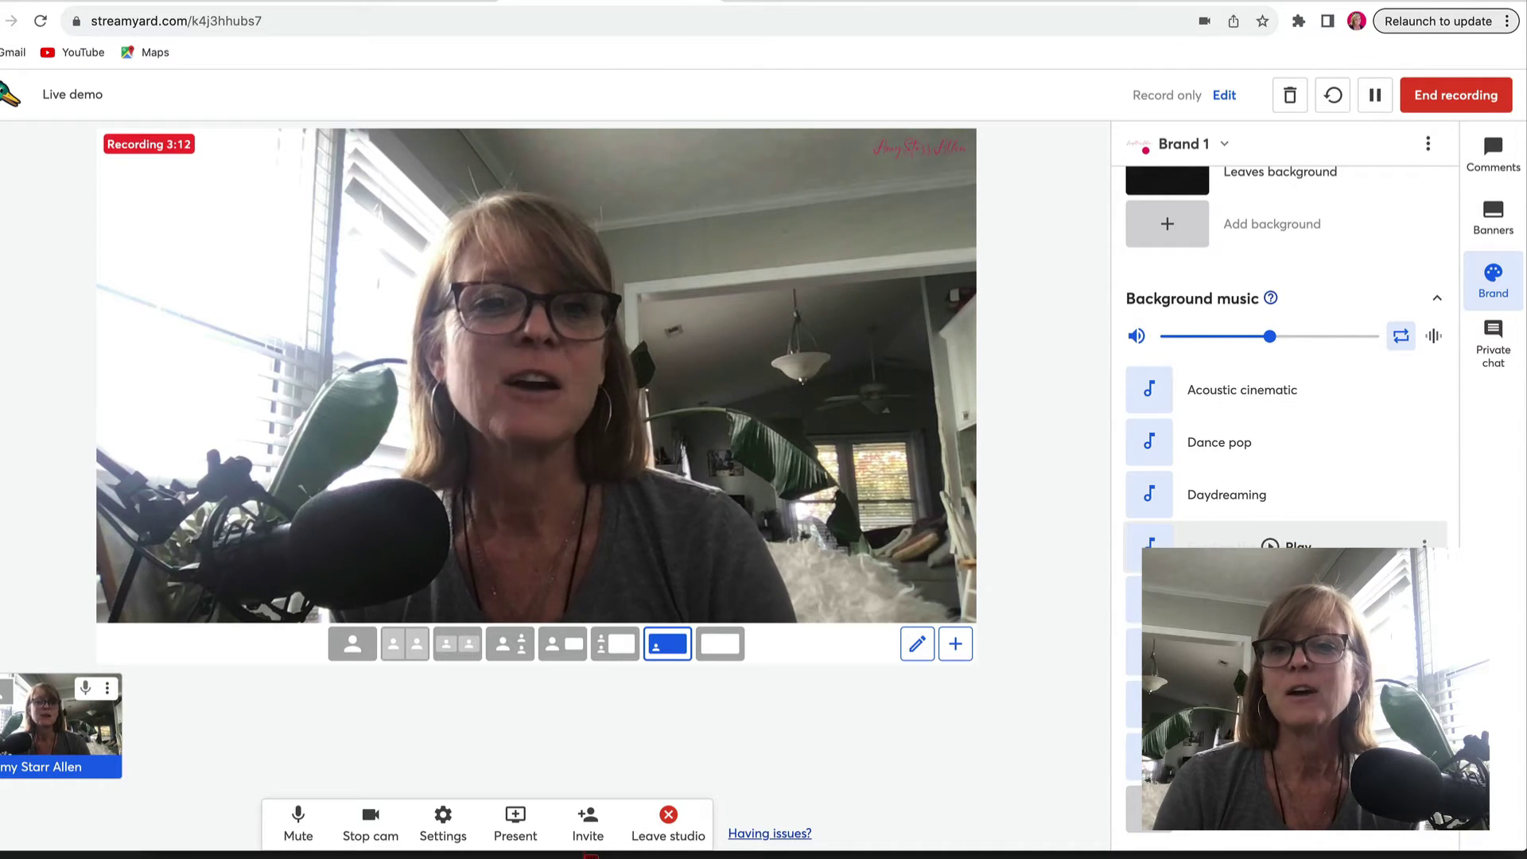
Play the "Acoustic cinematic" background music briefly and pause it.
{"action": "mouse_move", "coordinate": [1212, 481]}
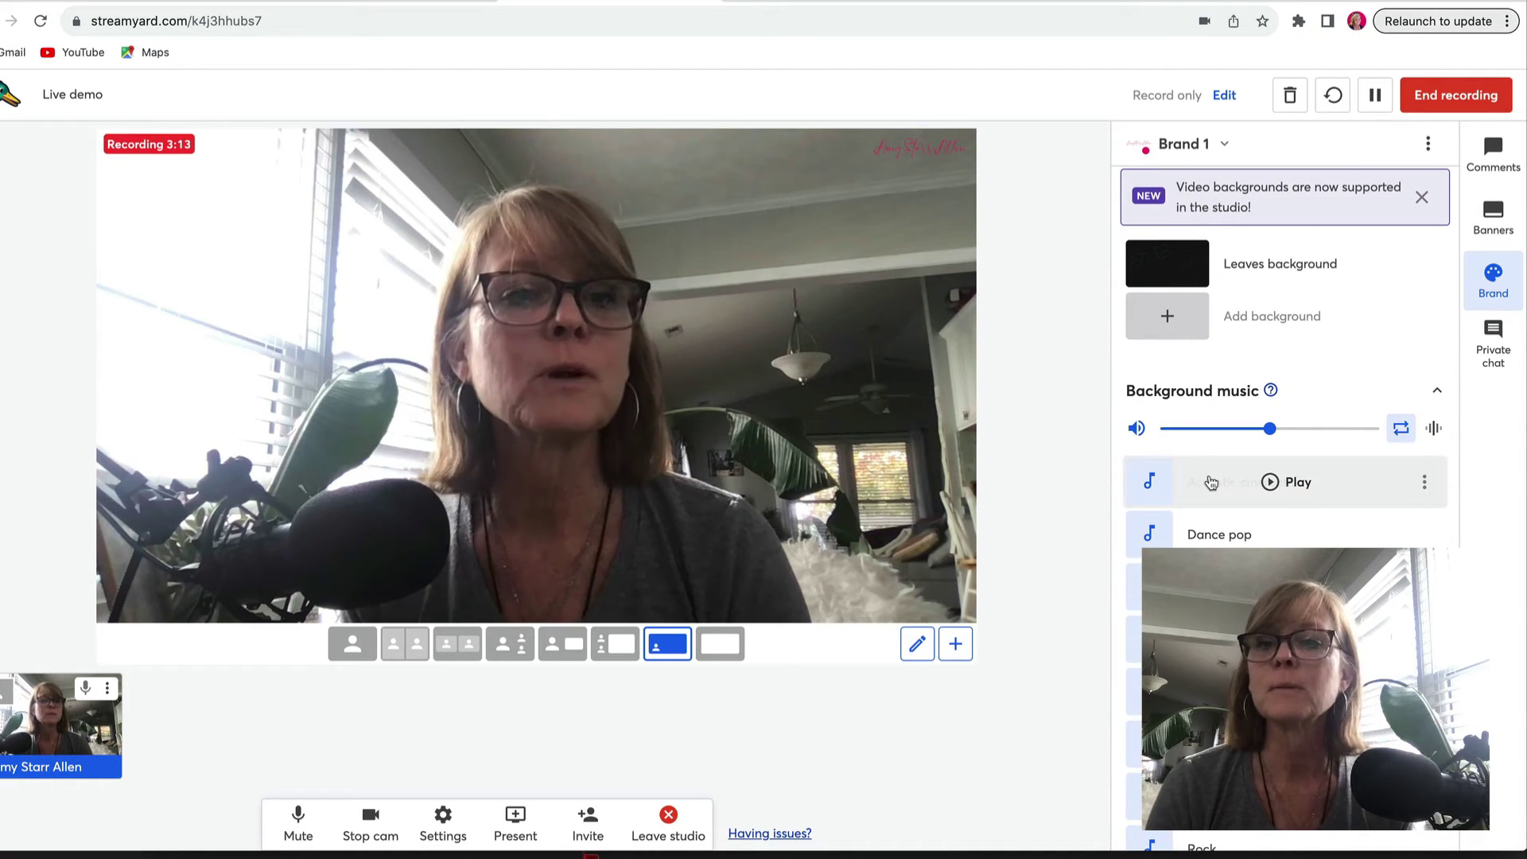
{"action": "left_click", "coordinate": [1269, 481]}
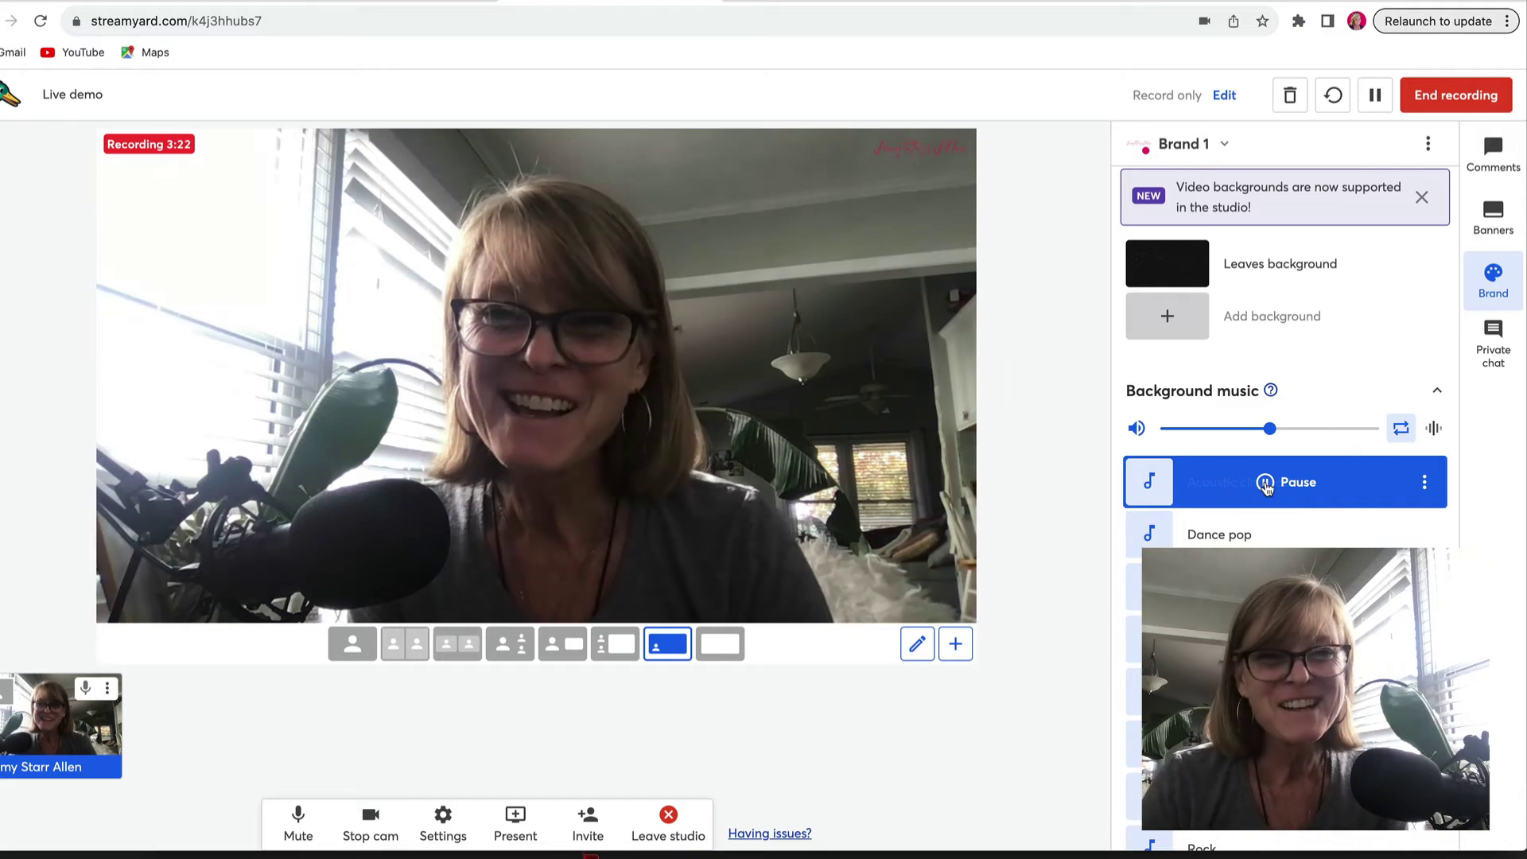
{"action": "left_click", "coordinate": [1272, 487]}
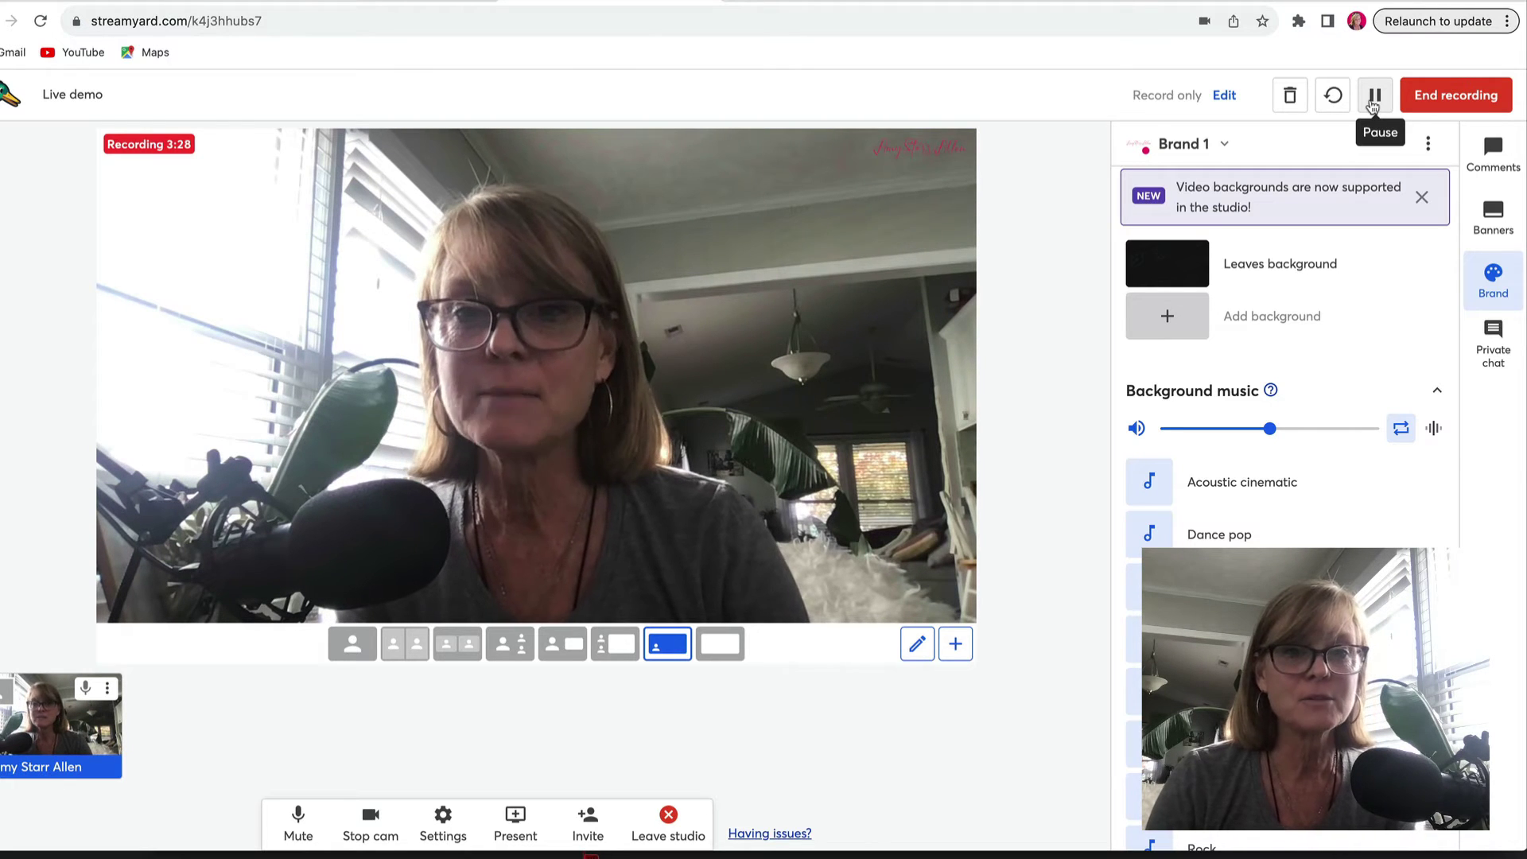
End the Live demo recording and look back over the brand settings.
{"action": "left_click", "coordinate": [1445, 101]}
{"action": "key", "text": "Return"}
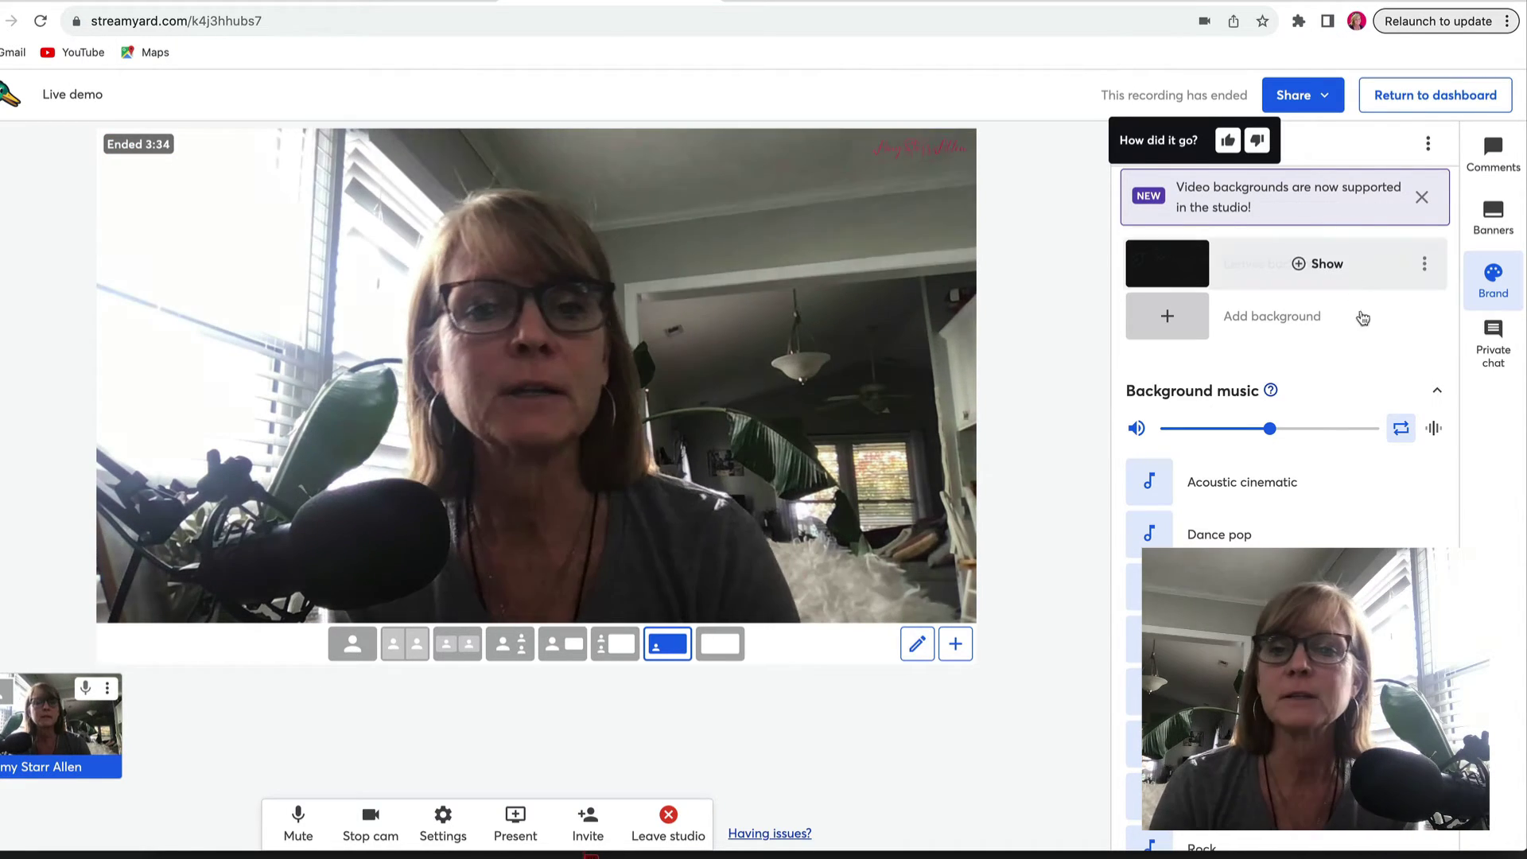
{"action": "scroll", "coordinate": [1373, 362], "scroll_direction": "up", "scroll_amount": 2}
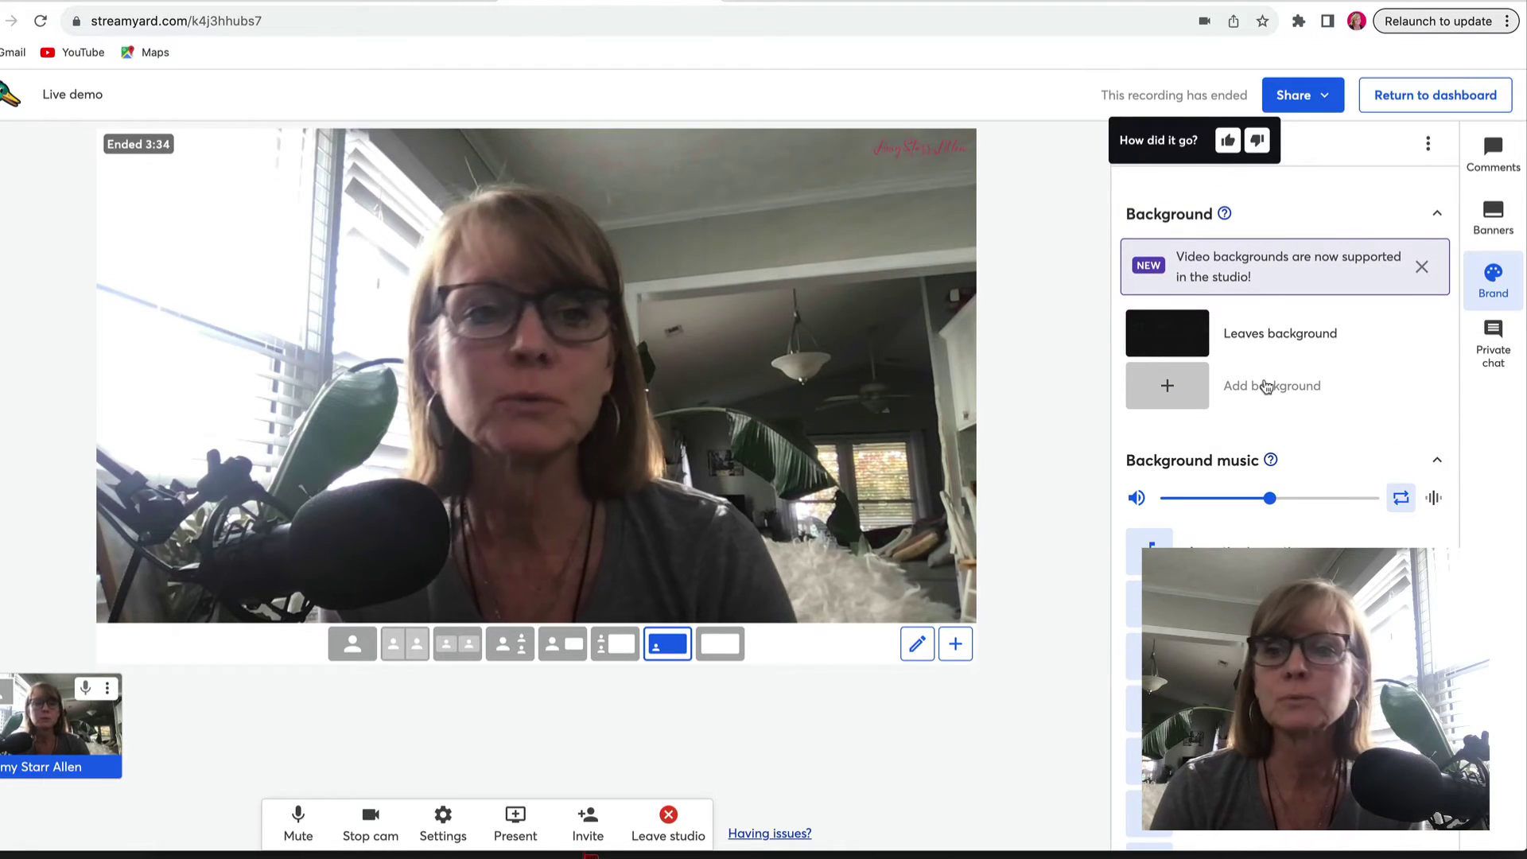
{"action": "scroll", "coordinate": [1266, 385], "scroll_direction": "up", "scroll_amount": 10}
{"action": "scroll", "coordinate": [1264, 380], "scroll_direction": "up", "scroll_amount": 3}
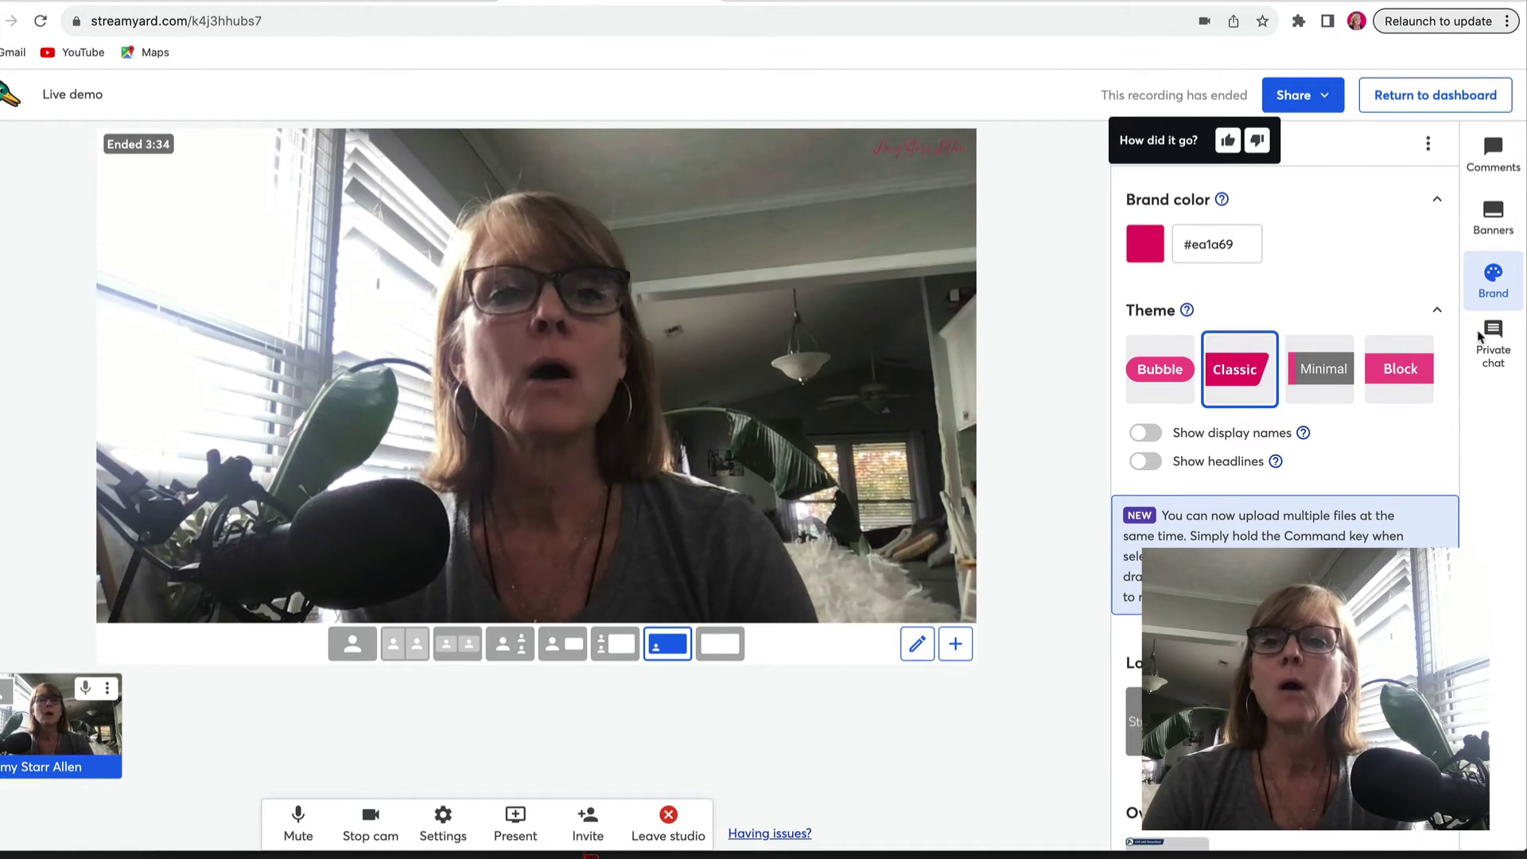
Return to the dashboard, open the past Live demo recording and pause its playback.
{"action": "left_click", "coordinate": [1427, 97]}
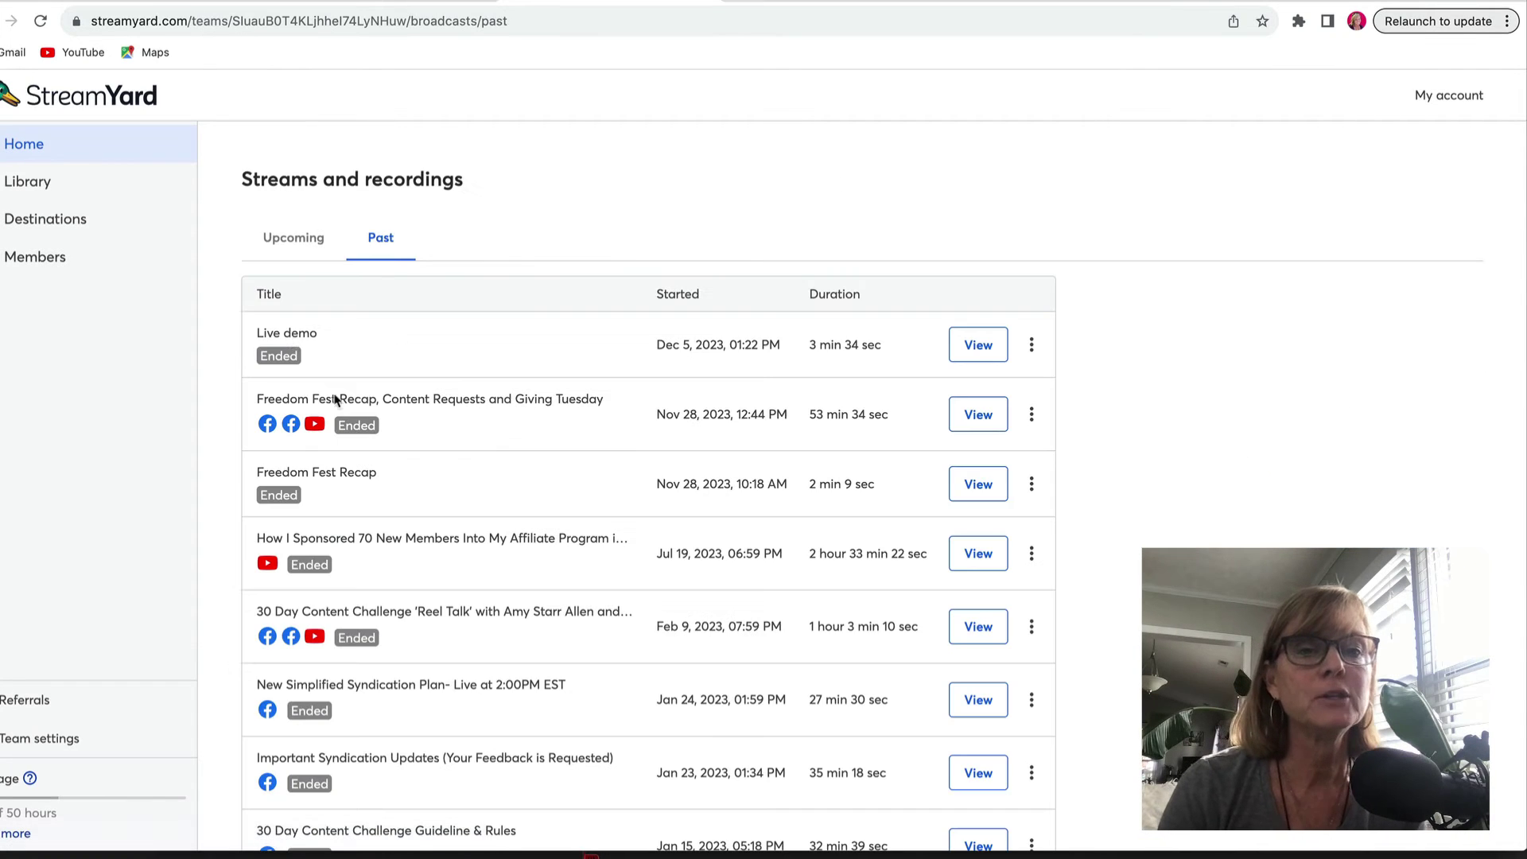
{"action": "left_click", "coordinate": [980, 347]}
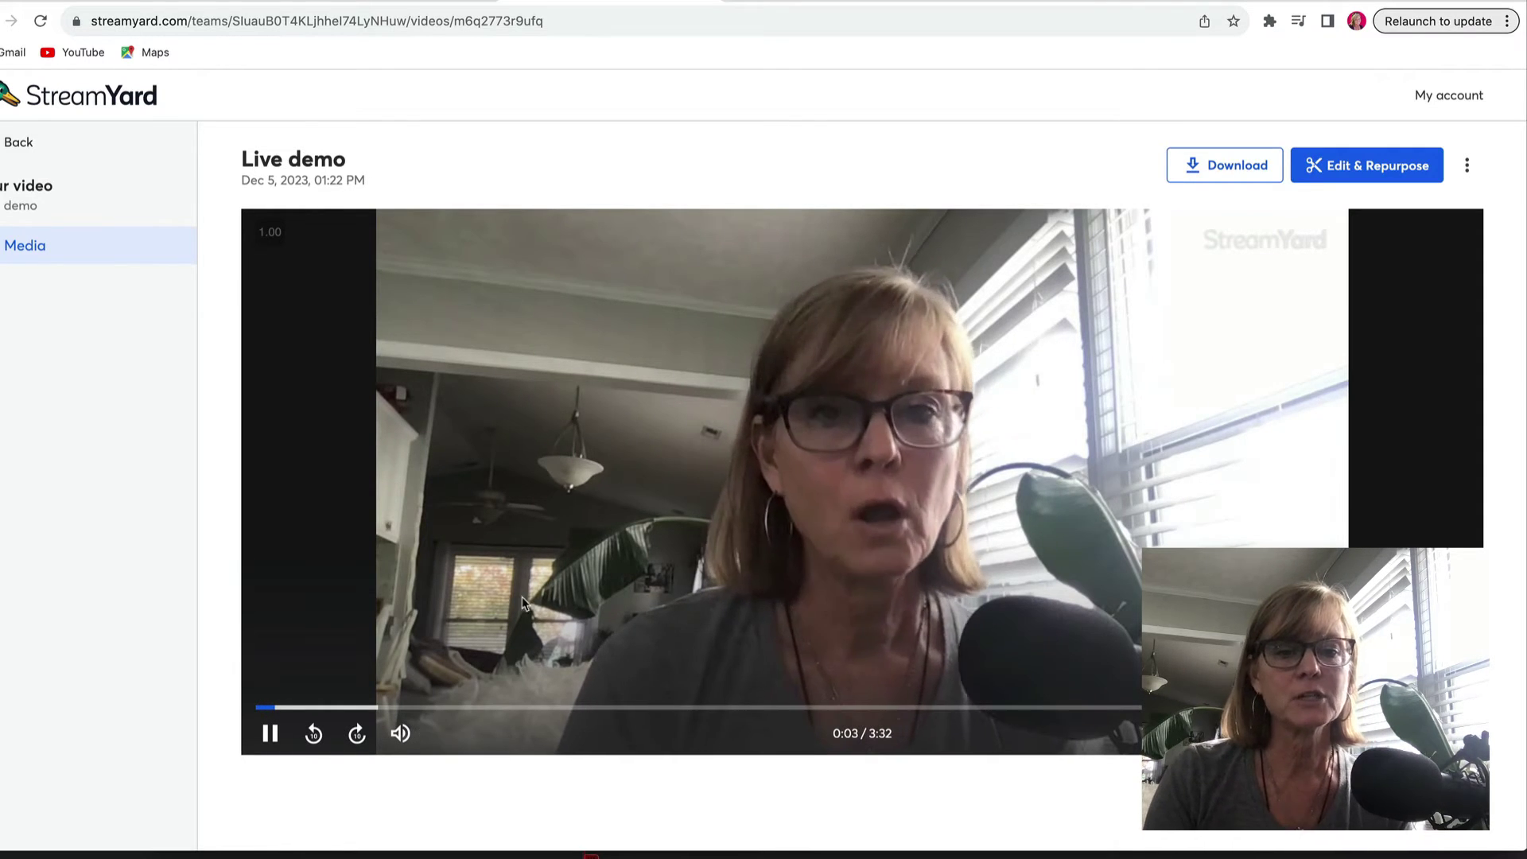
{"action": "left_click", "coordinate": [271, 733]}
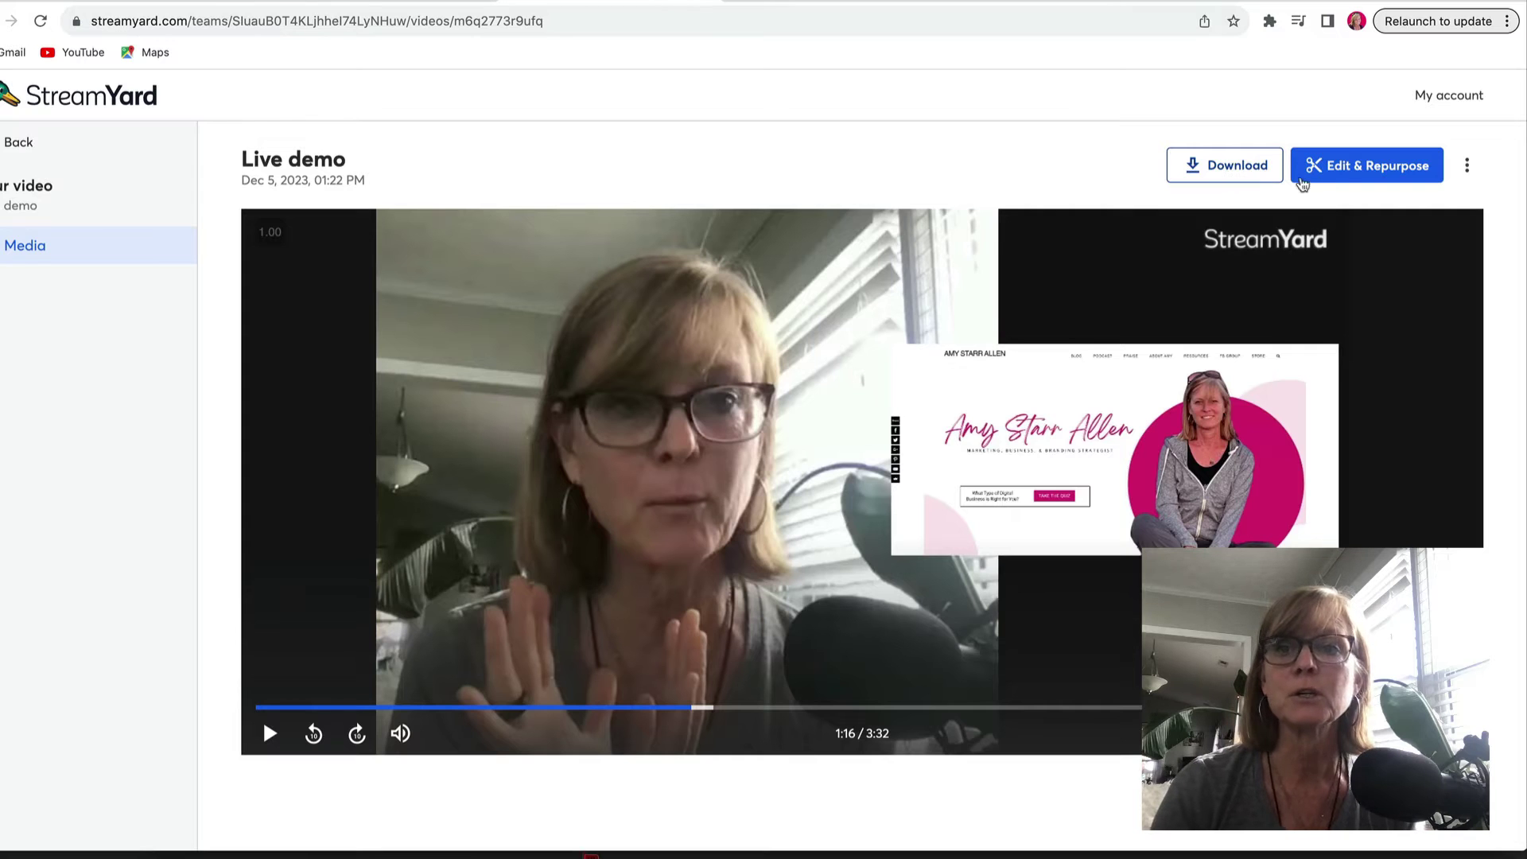
Open the Live demo recording for Shorts and Reels (9:16), move the one-minute clip to start at 1:12.5, and open its publishing options.
{"action": "left_click", "coordinate": [1363, 181]}
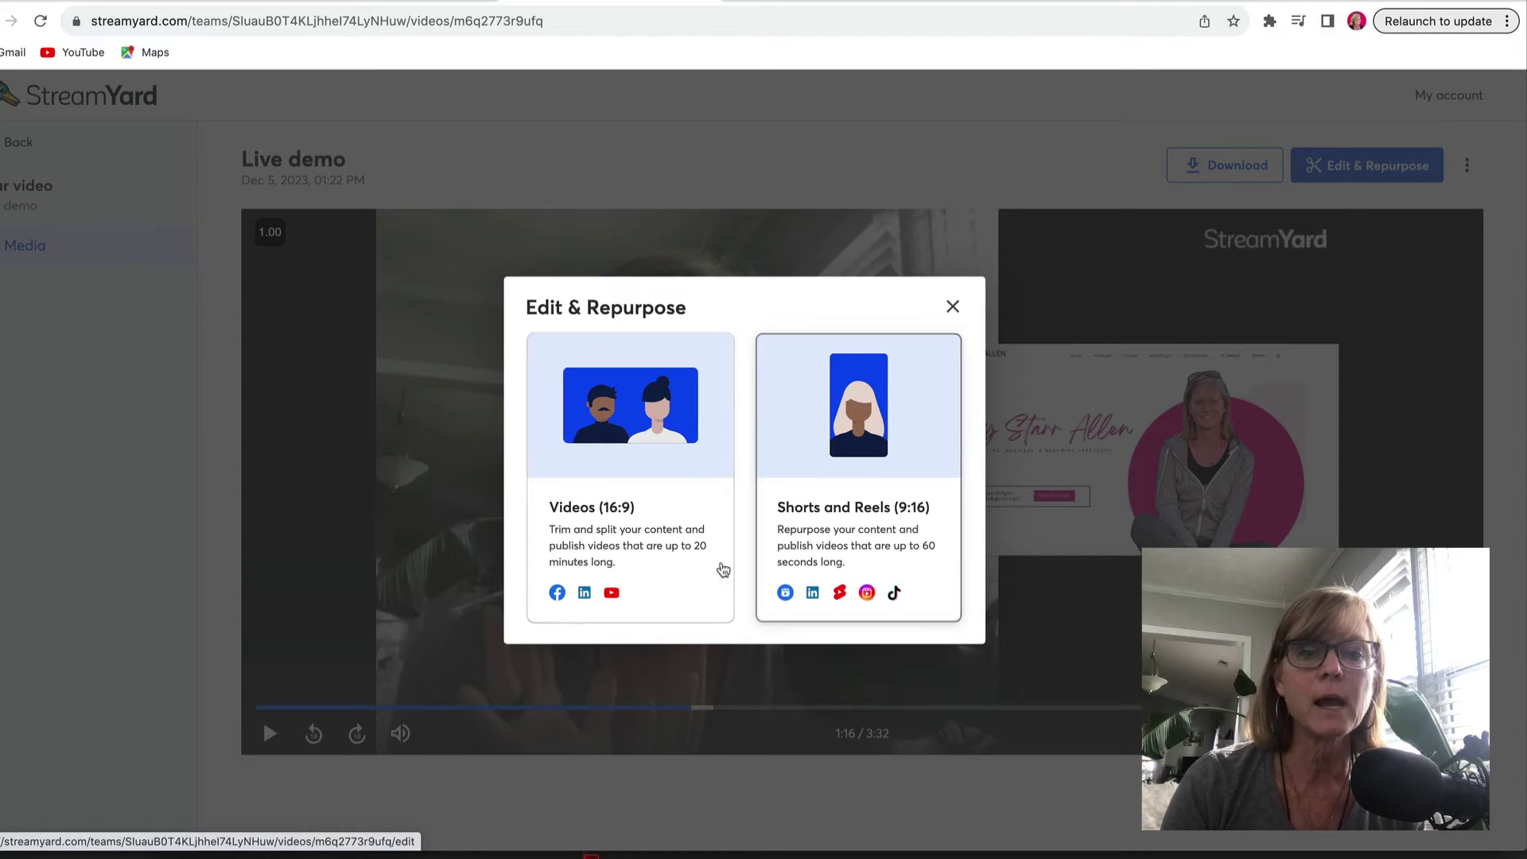
{"action": "left_click", "coordinate": [815, 509]}
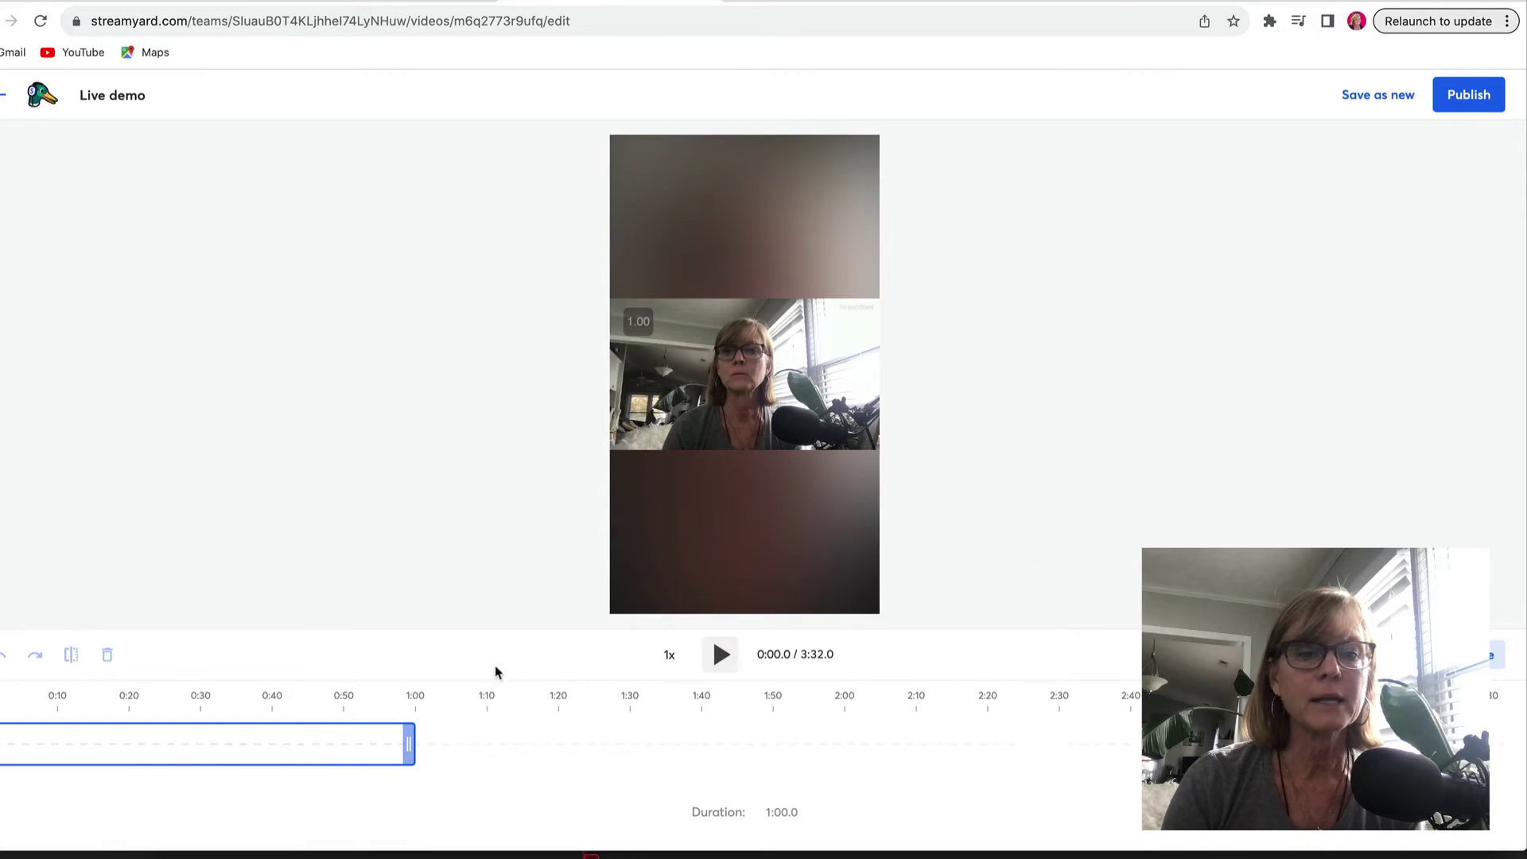
{"action": "left_click_drag", "start_coordinate": [228, 732], "coordinate": [750, 716]}
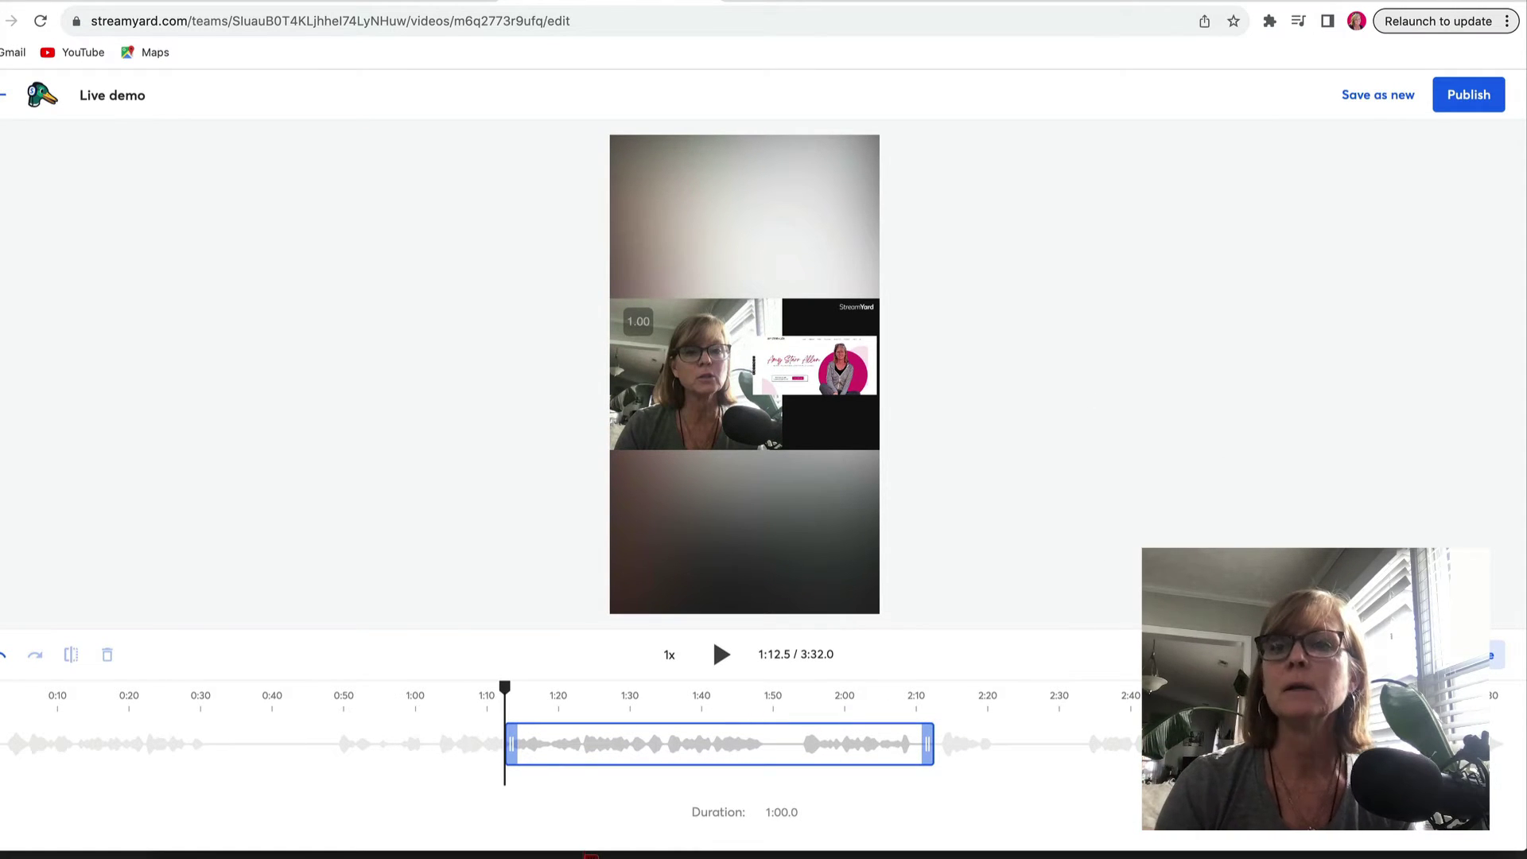
{"action": "left_click", "coordinate": [1466, 100]}
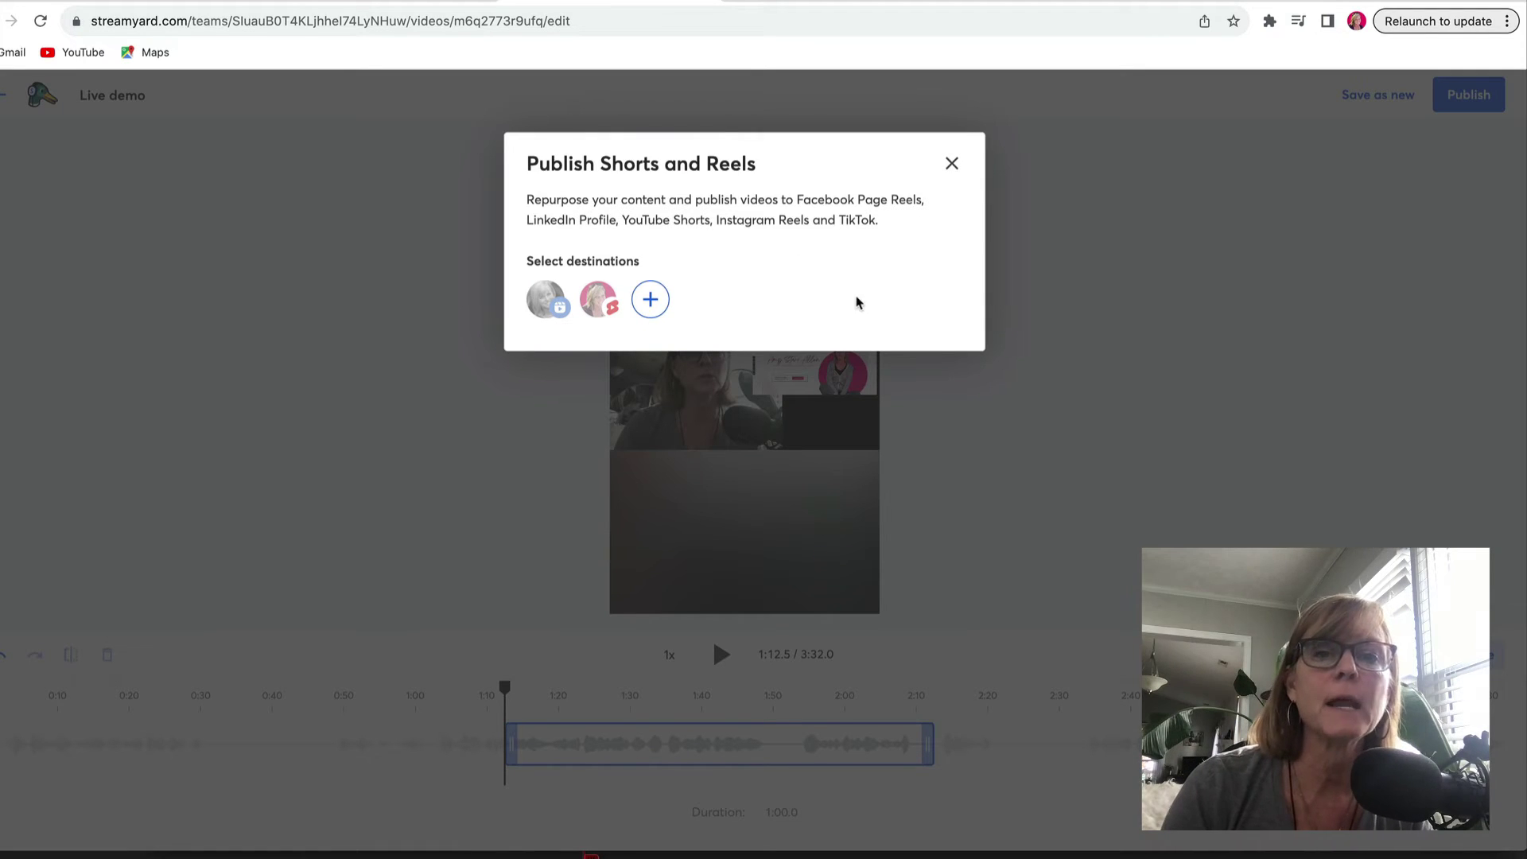
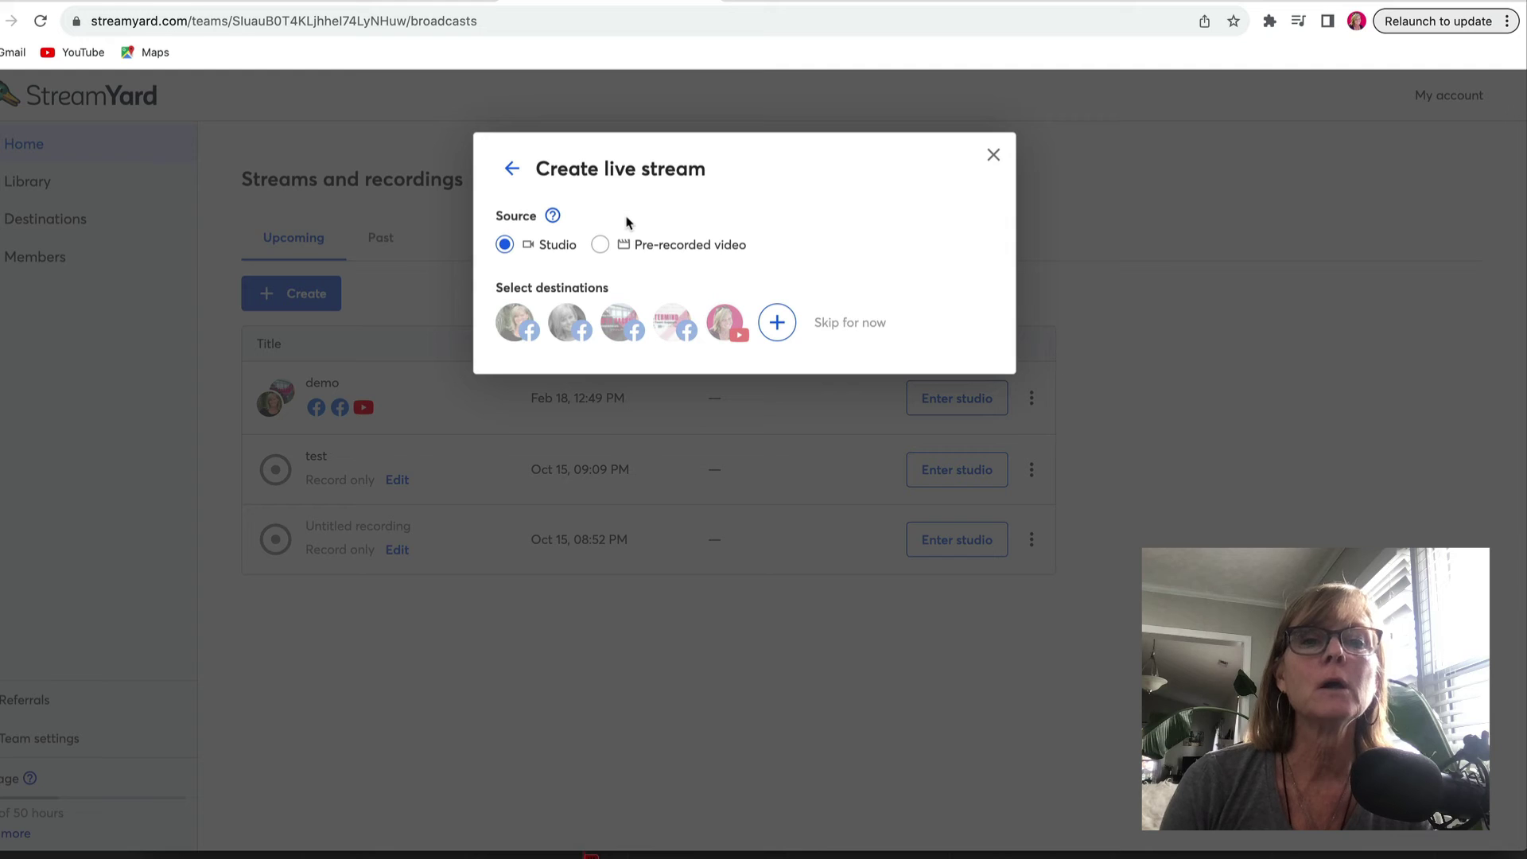
Set the new live stream's source to a pre-recorded video and choose the Live demo recording.
{"action": "left_click", "coordinate": [600, 244]}
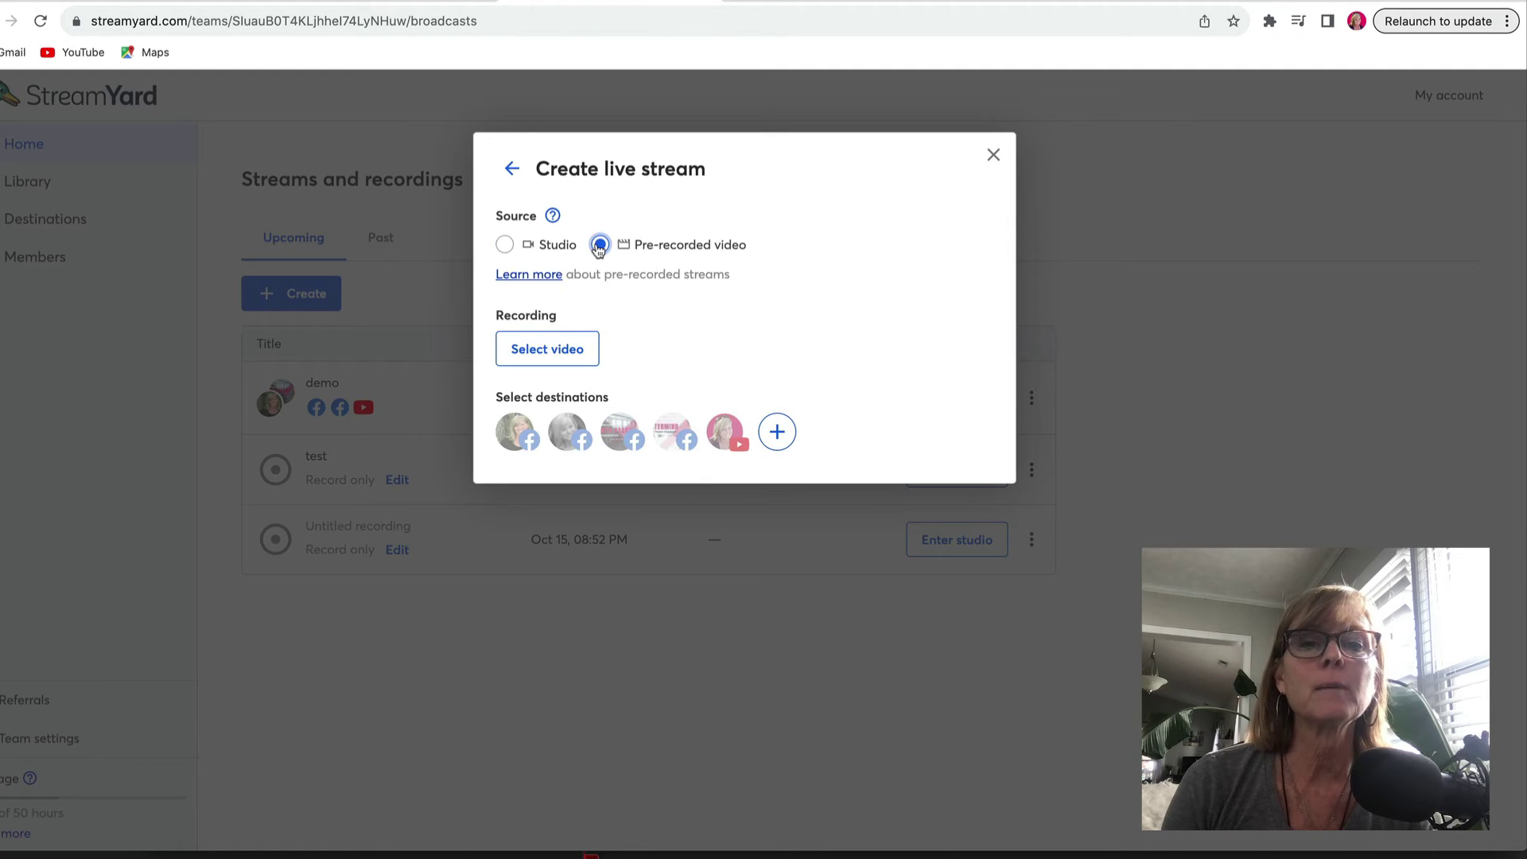
{"action": "left_click", "coordinate": [554, 353]}
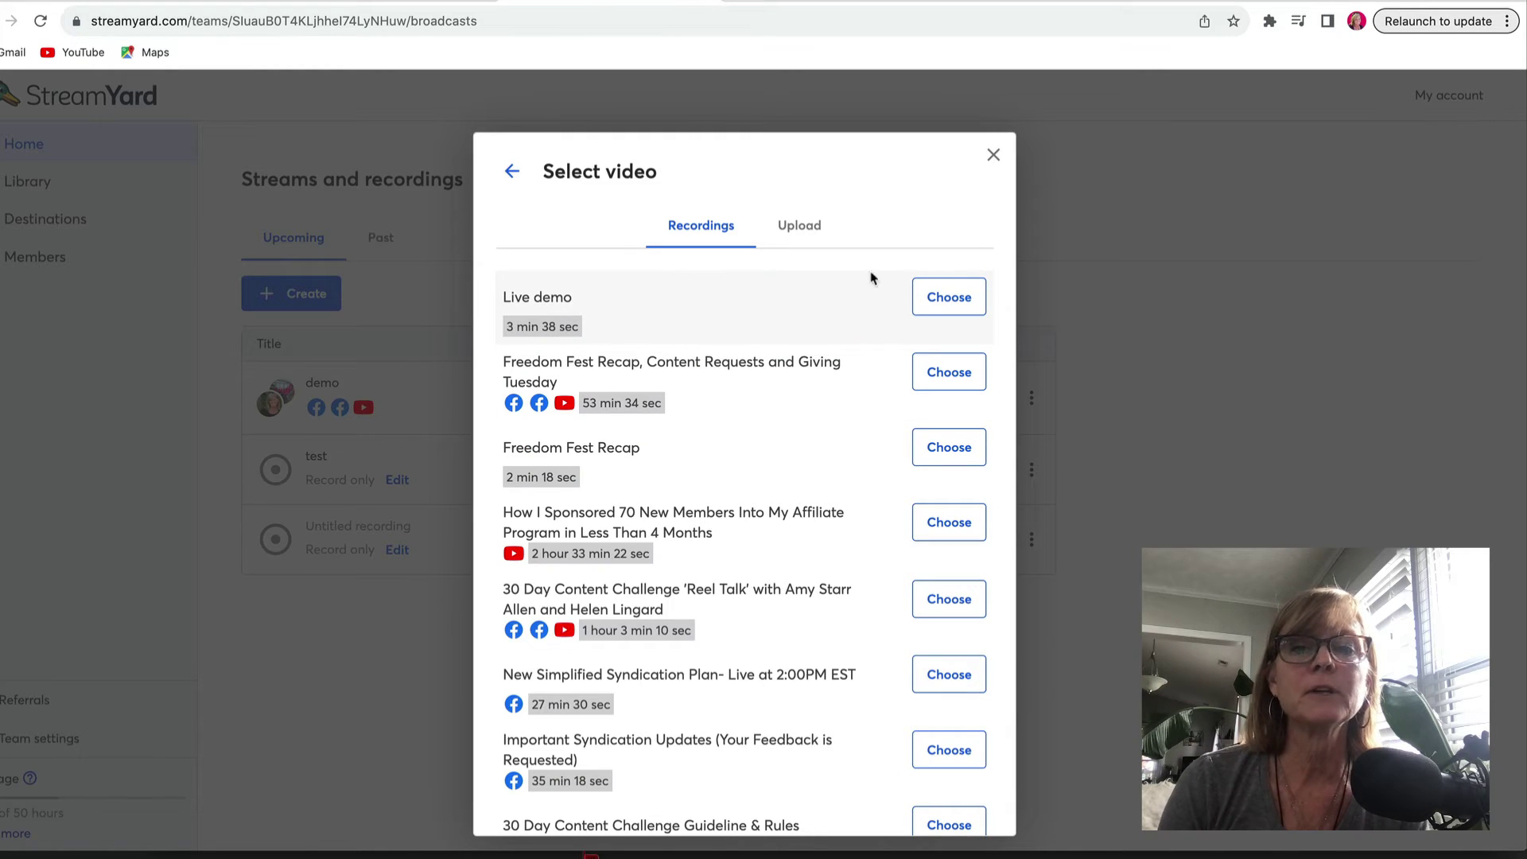
{"action": "left_click", "coordinate": [948, 296]}
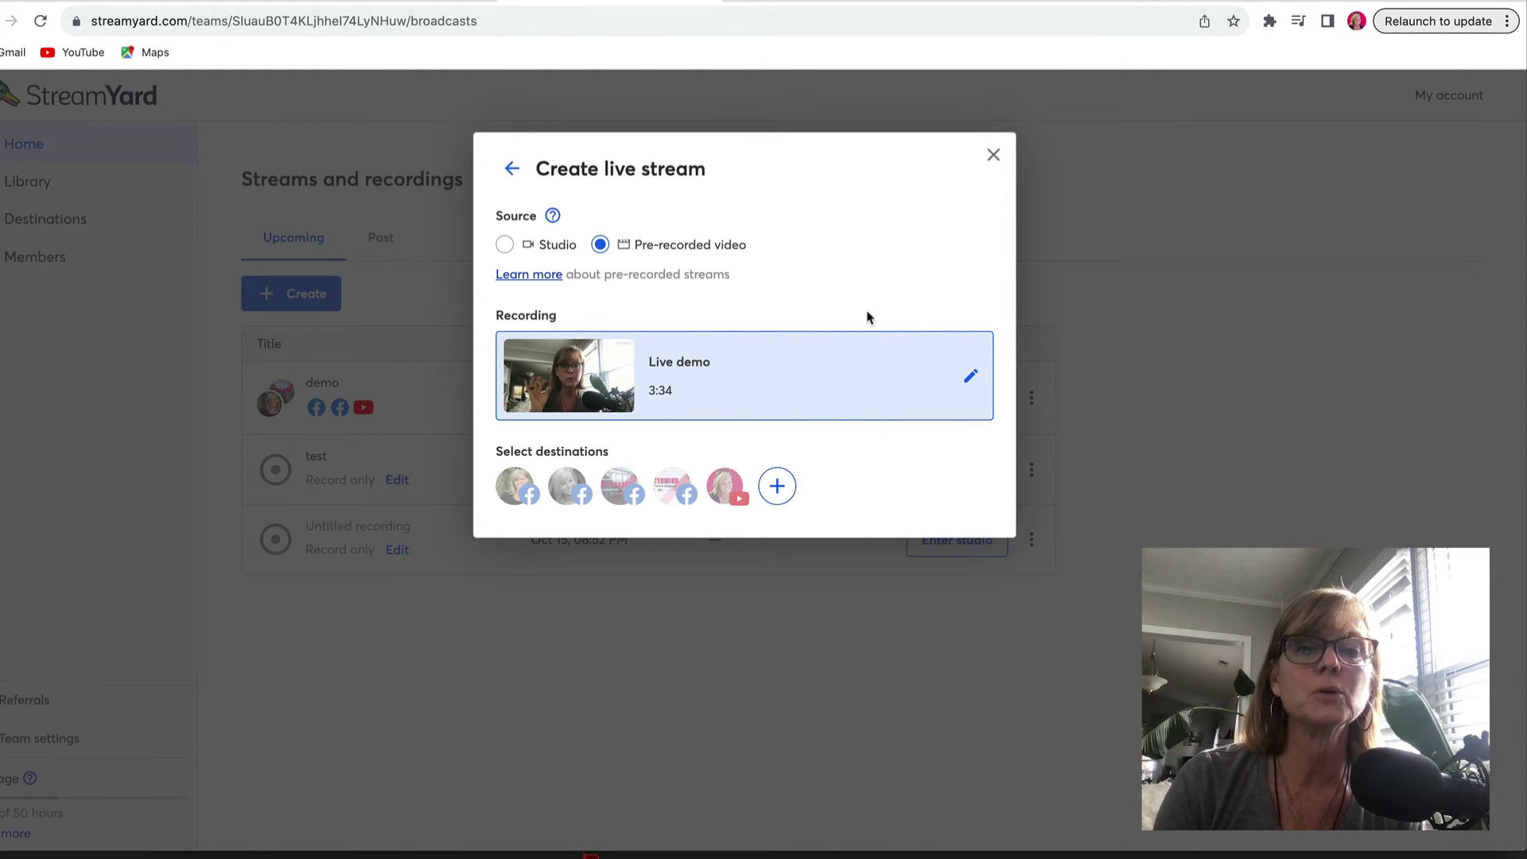
Select the YouTube channel, second Facebook destination and Online Marketing Growth Hacks For Entrepreneurs group as stream destinations, and look over the remaining stream settings.
{"action": "left_click", "coordinate": [725, 487]}
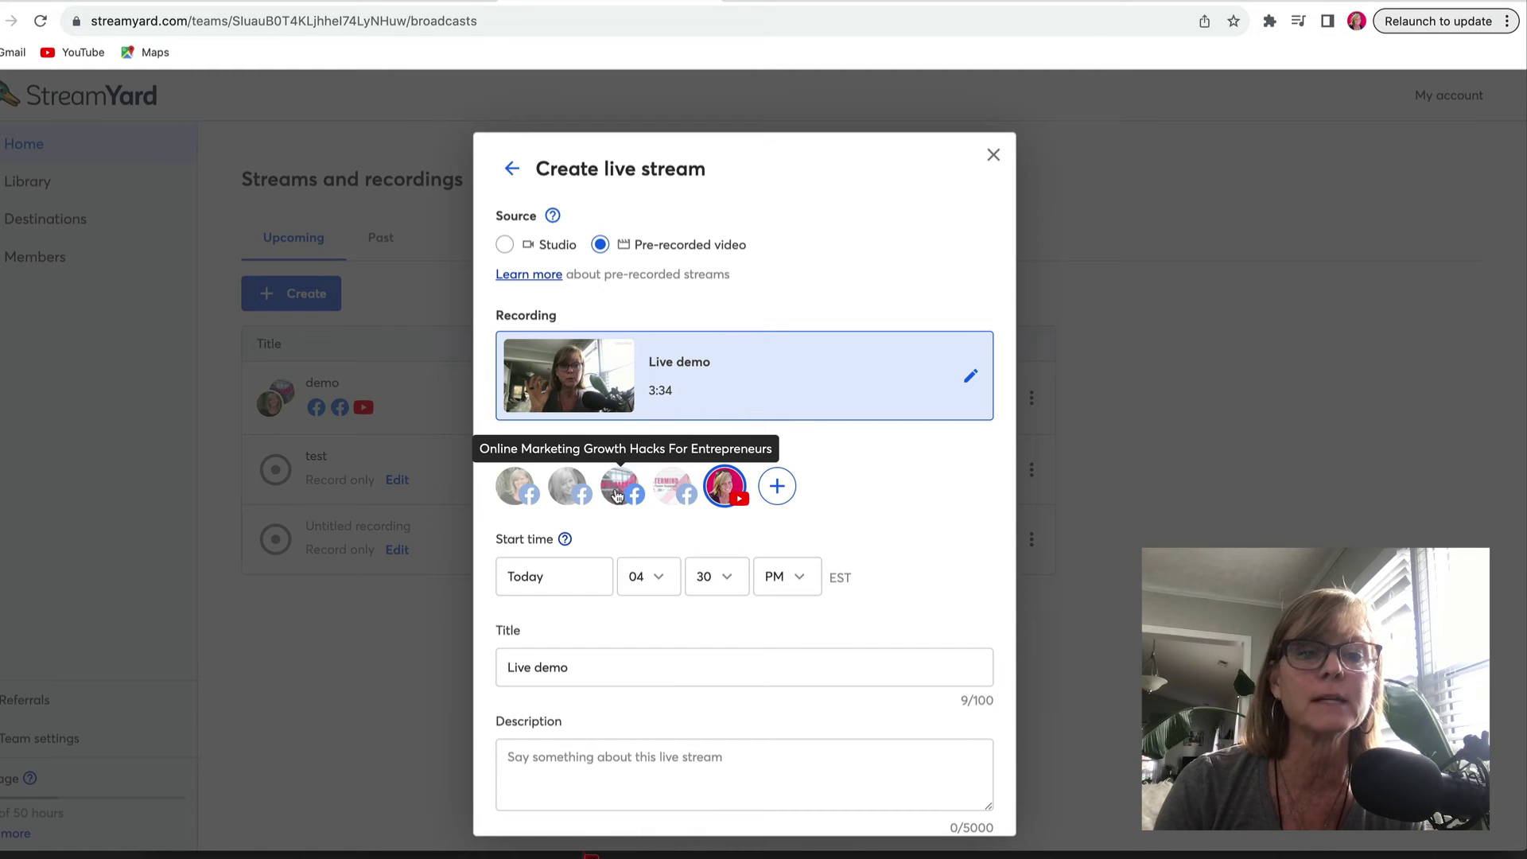
{"action": "left_click", "coordinate": [567, 486]}
{"action": "left_click", "coordinate": [622, 488]}
{"action": "scroll", "coordinate": [885, 579], "scroll_direction": "down", "scroll_amount": 3}
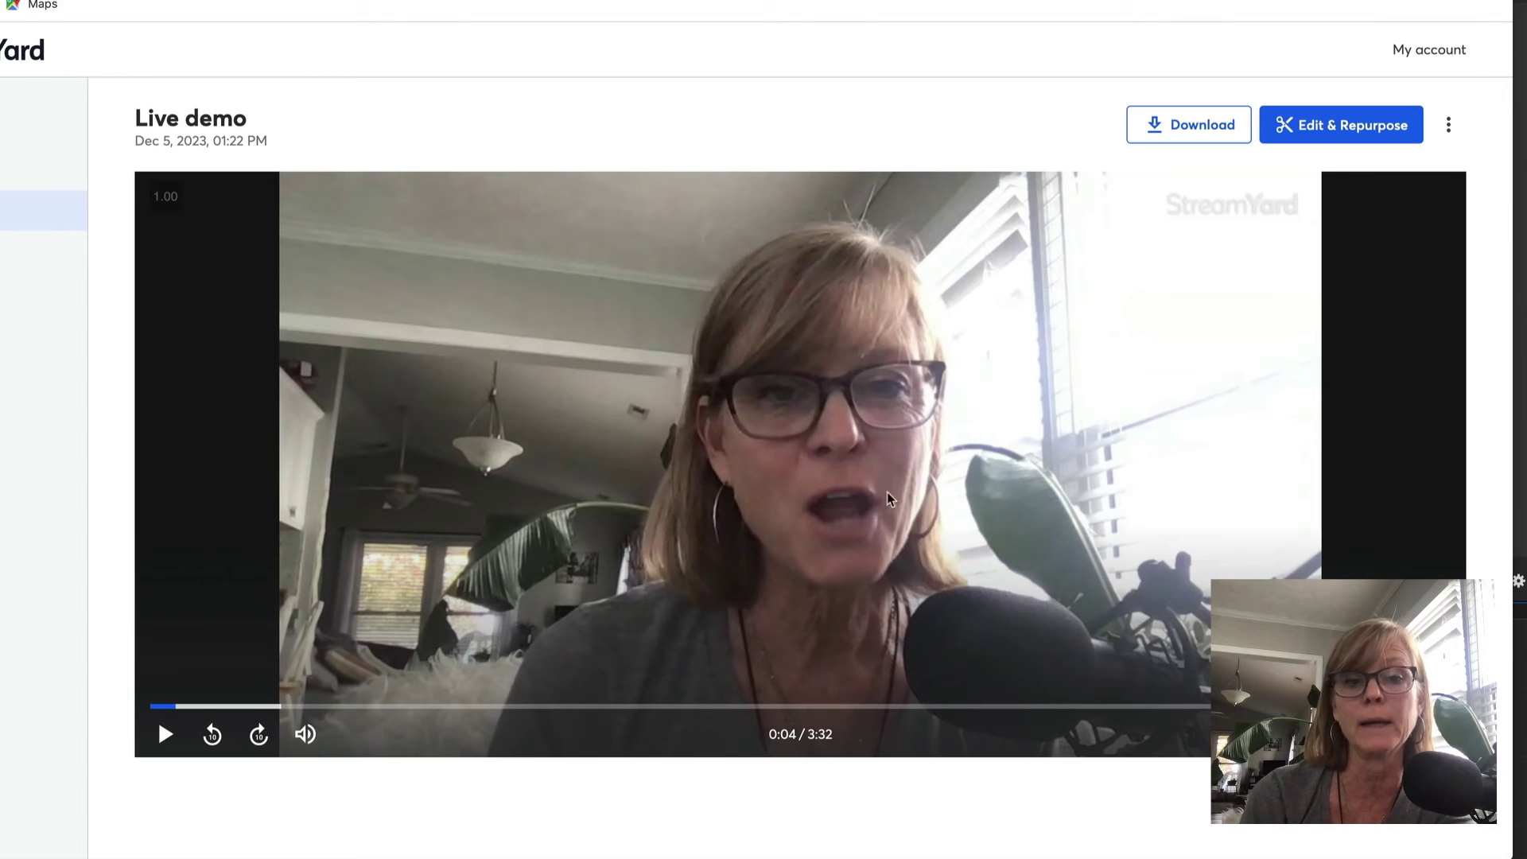
Open the Live demo recording for editing as a 16:9 video and look at its timeline.
{"action": "left_click", "coordinate": [1324, 125]}
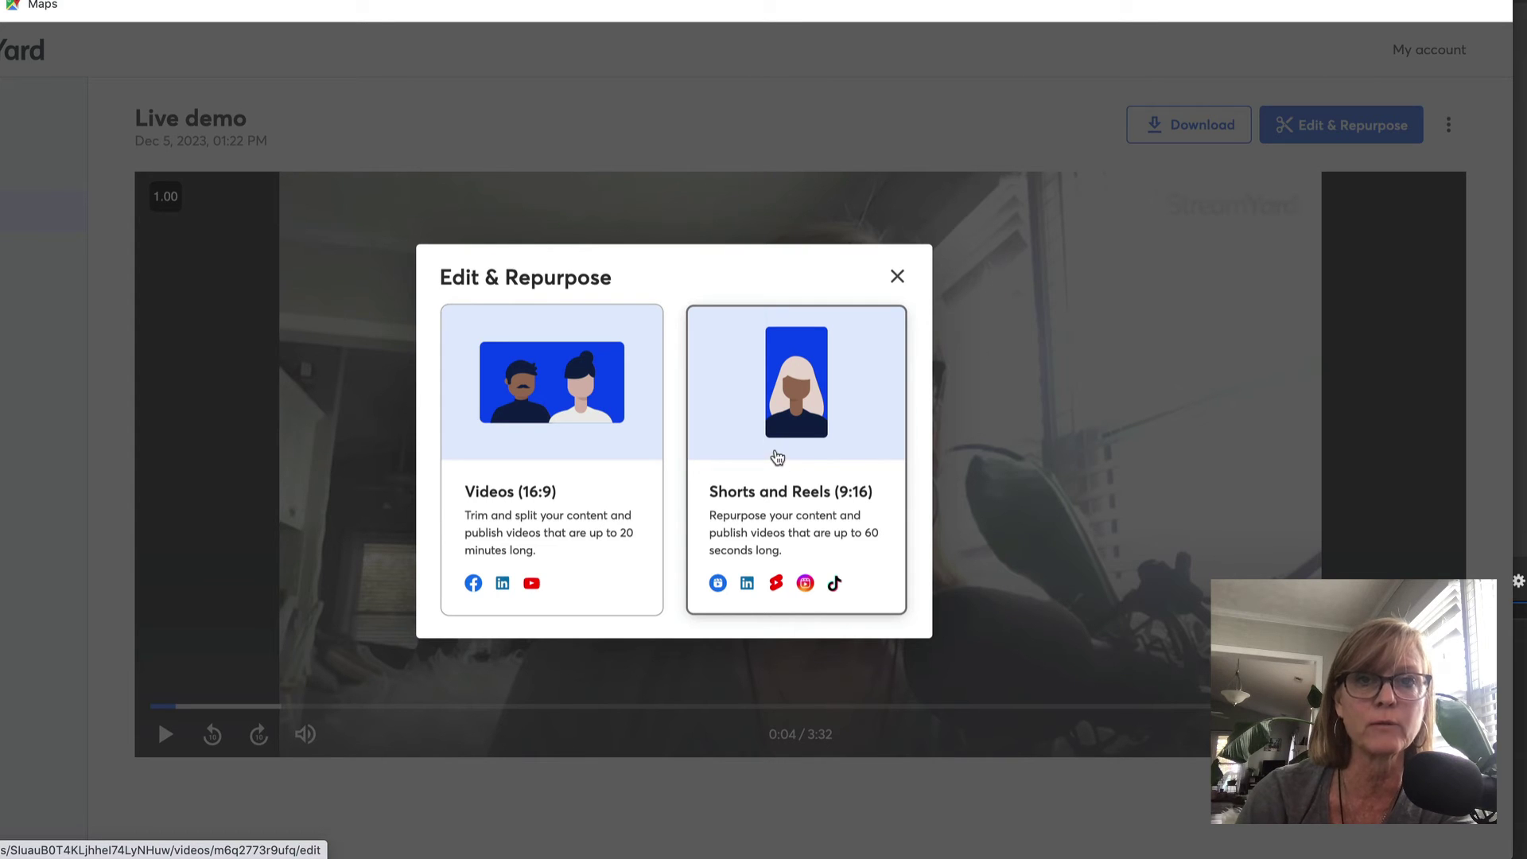
{"action": "left_click", "coordinate": [535, 433]}
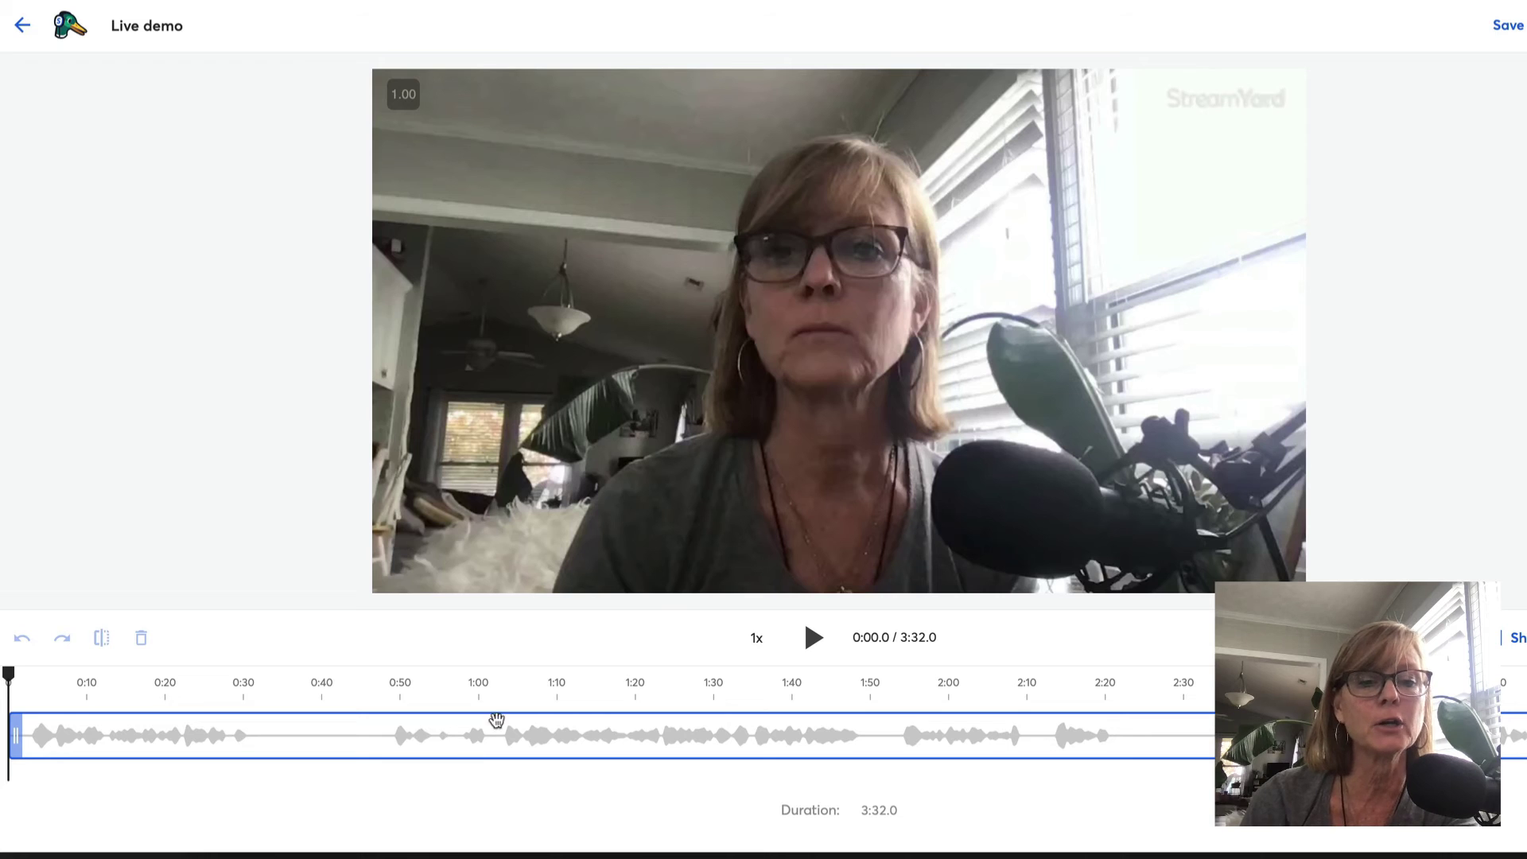
{"action": "left_click", "coordinate": [510, 718]}
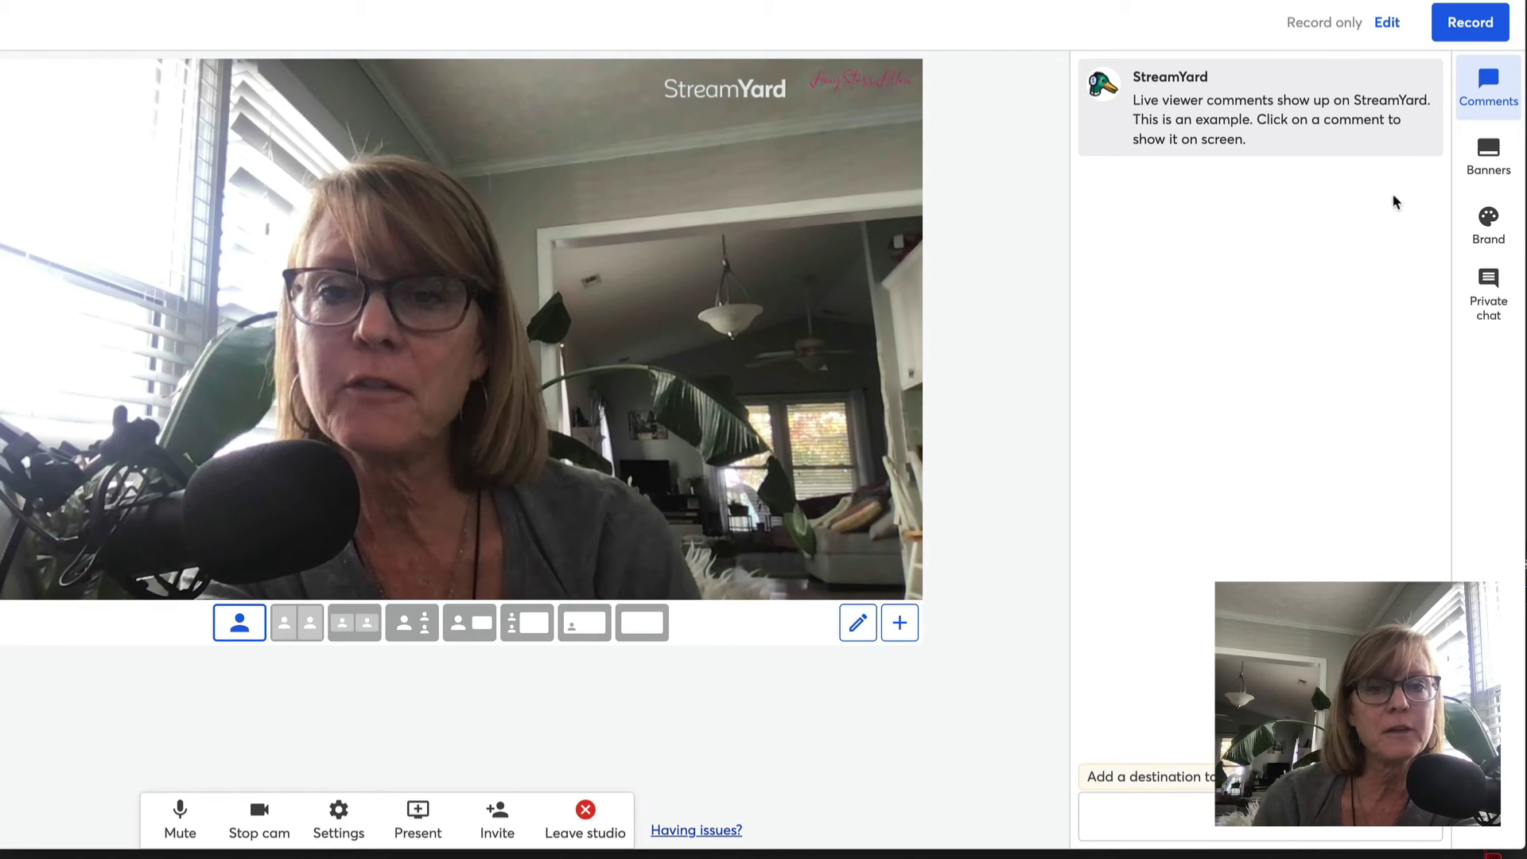
View the guest invitation link for the studio, close it, and switch the stage to the first two-person side-by-side layout.
{"action": "left_click", "coordinate": [497, 827]}
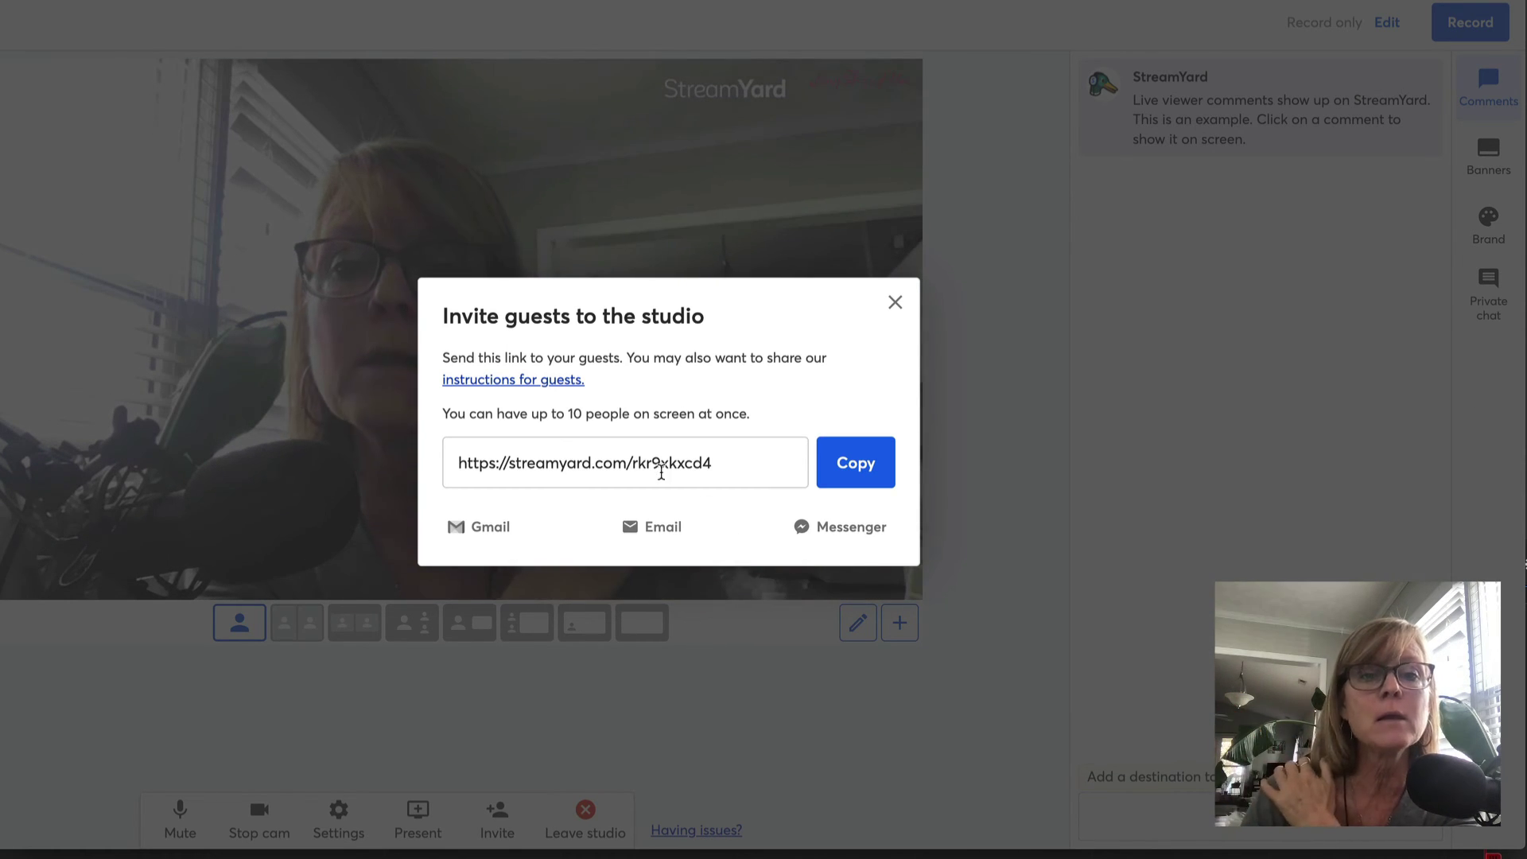
{"action": "left_click", "coordinate": [894, 302]}
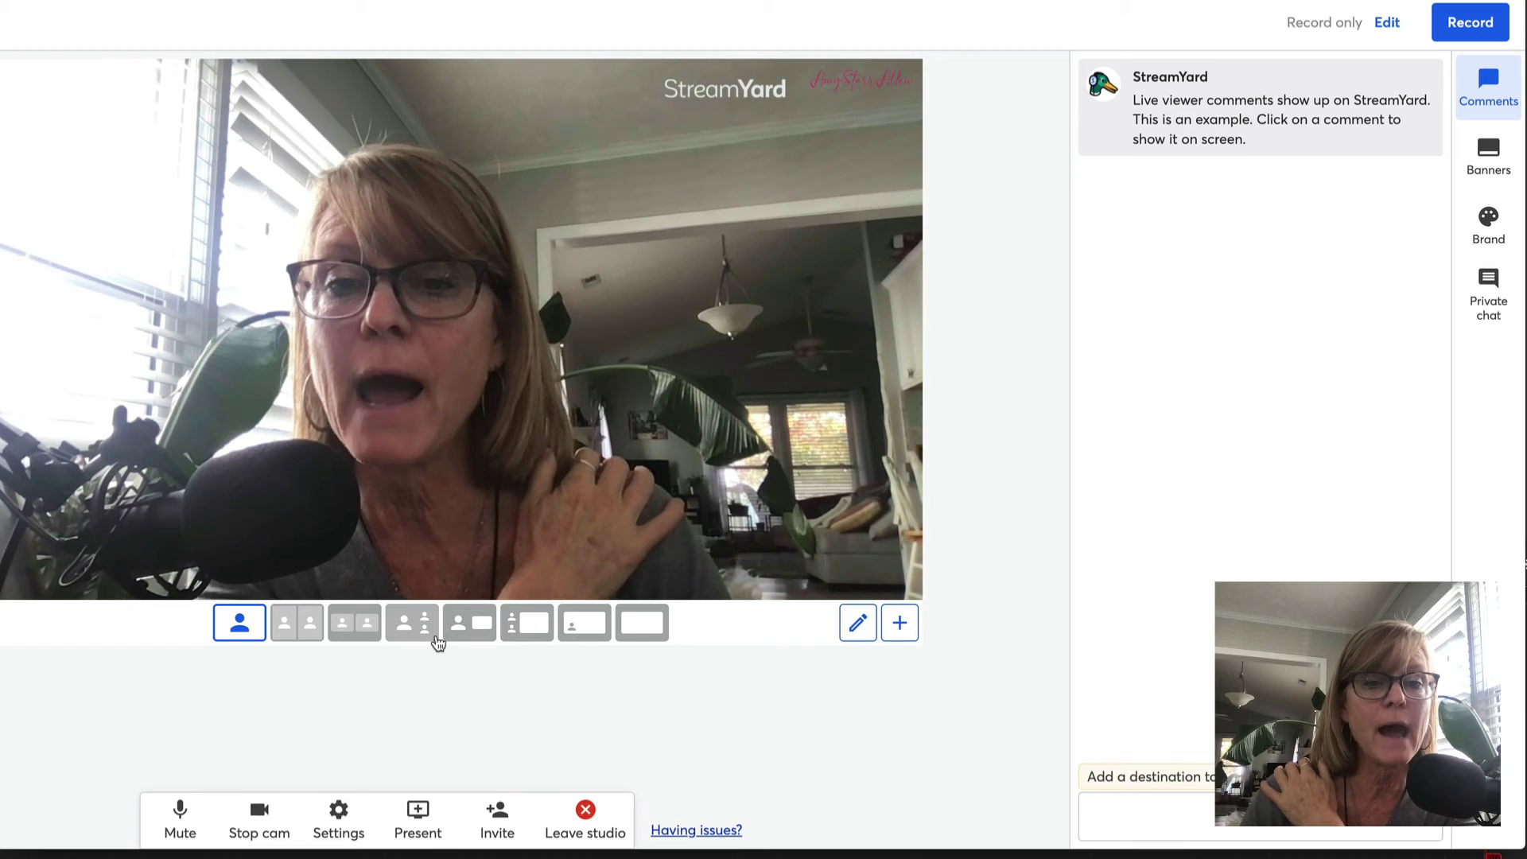
{"action": "left_click", "coordinate": [297, 632]}
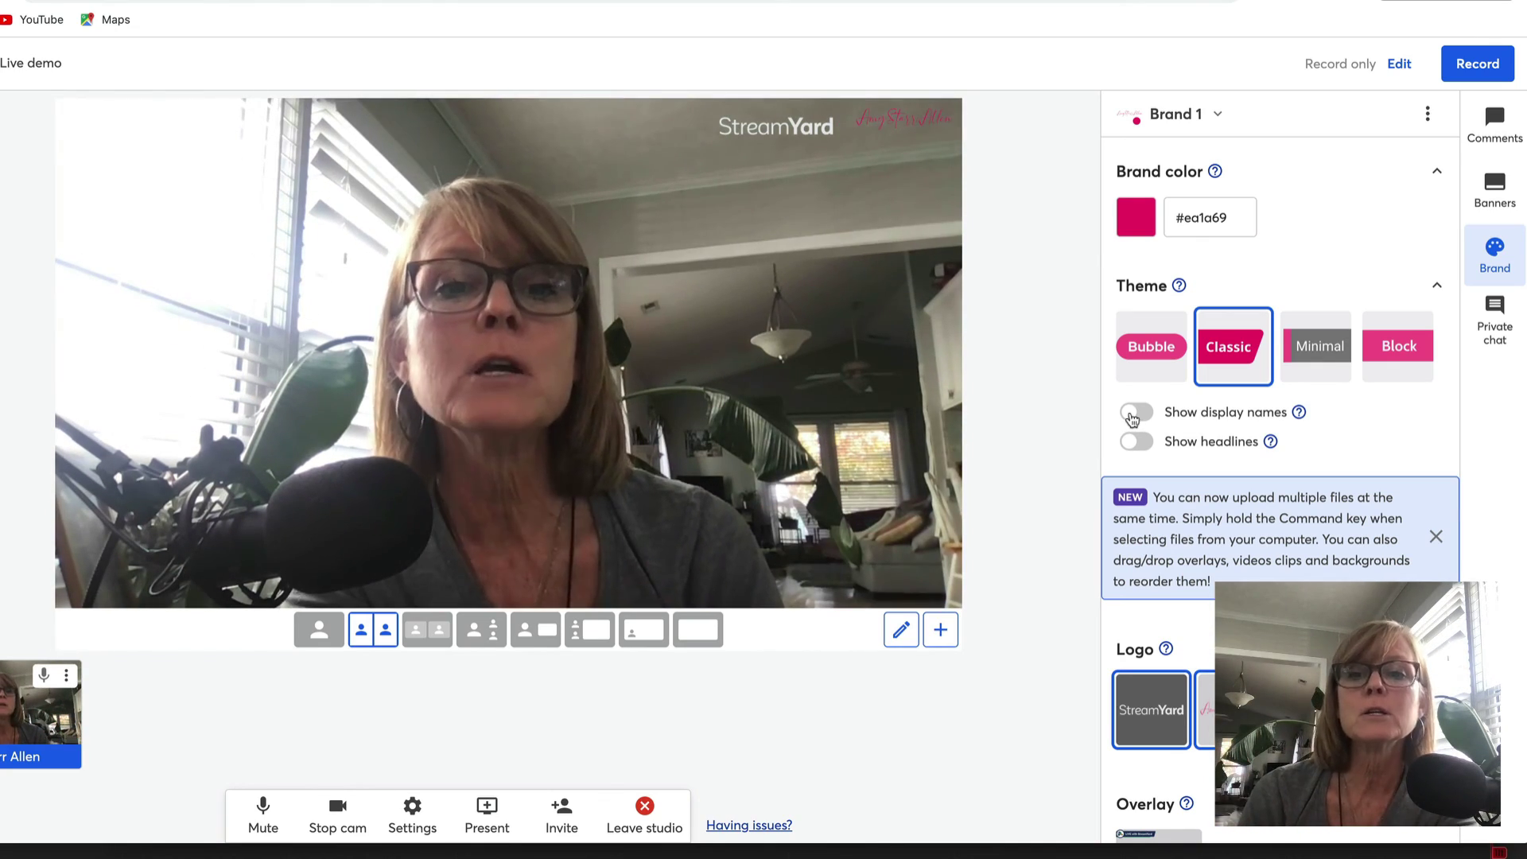
Show display names on the stage and preview the Bubble and Minimal themes before choosing the Block theme.
{"action": "left_click", "coordinate": [1132, 414]}
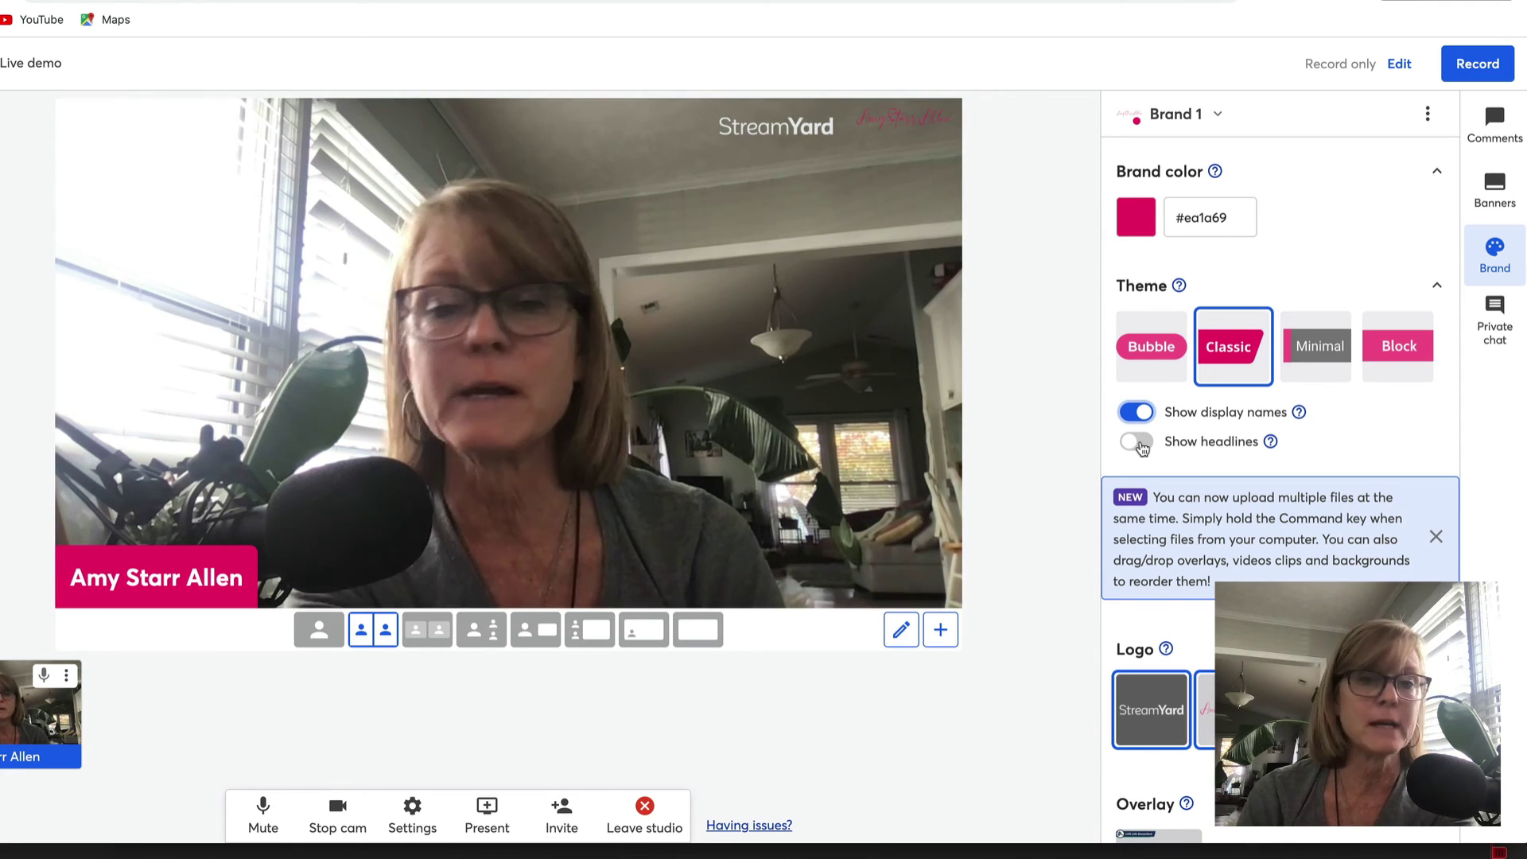
{"action": "left_click", "coordinate": [1154, 352]}
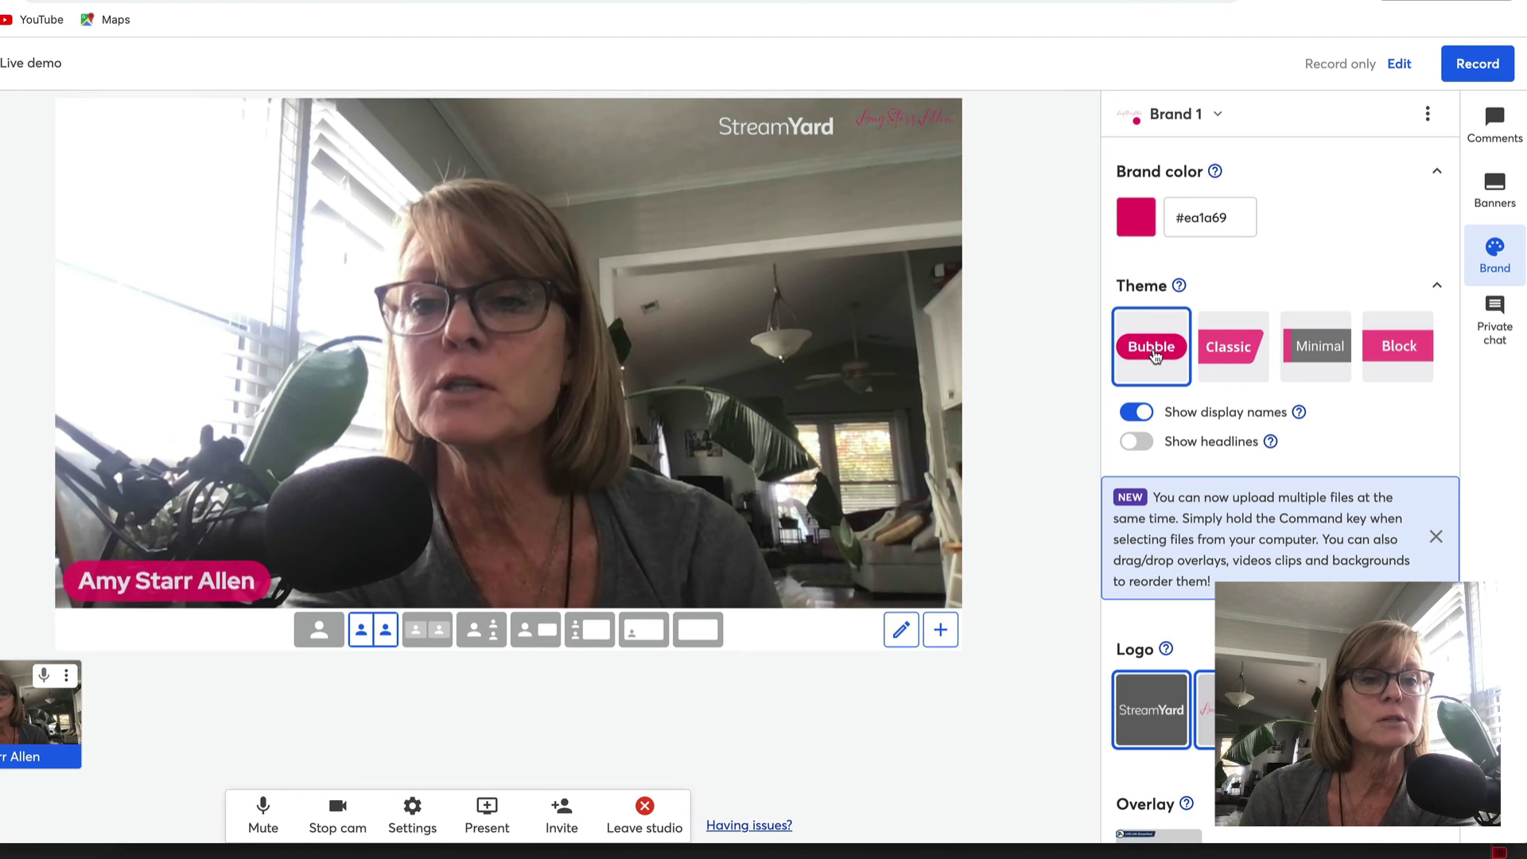
{"action": "left_click", "coordinate": [1316, 355]}
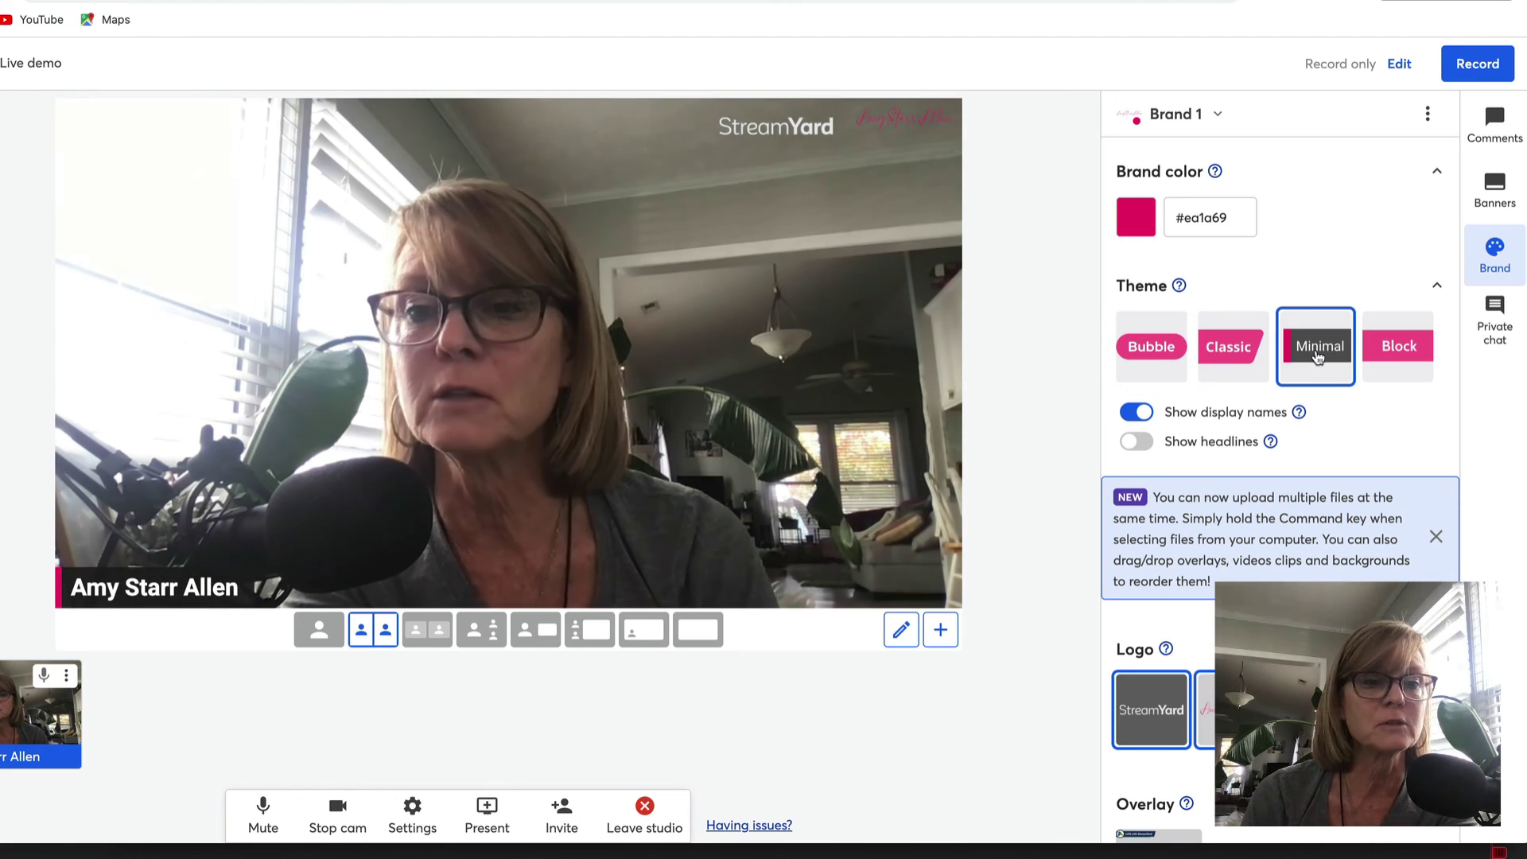
{"action": "left_click", "coordinate": [1404, 361]}
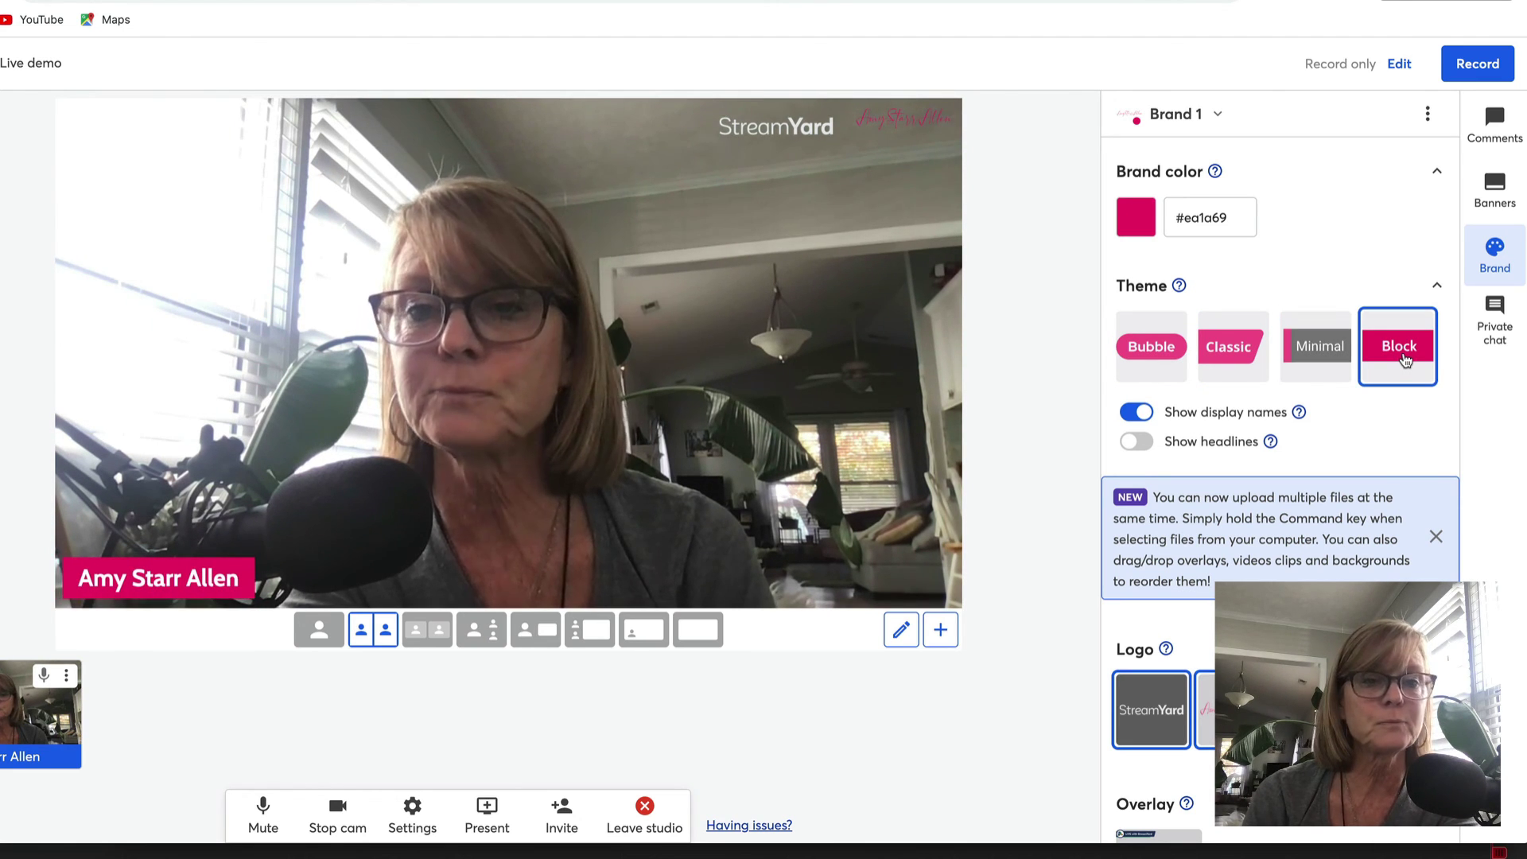